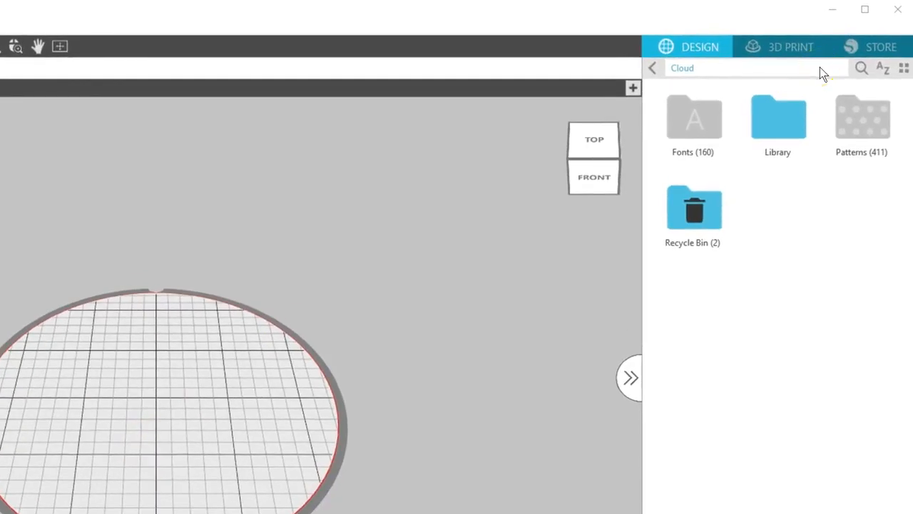
# - Open the cloud Library folder, and switch its contents to a list view and back to thumbnails
pyautogui.click(791, 123)
pyautogui.doubleClick(794, 125)
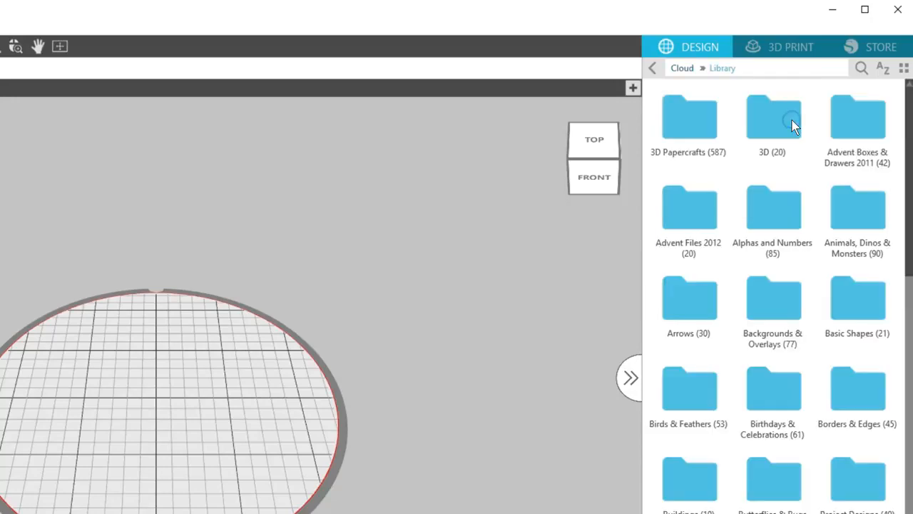
pyautogui.click(818, 122)
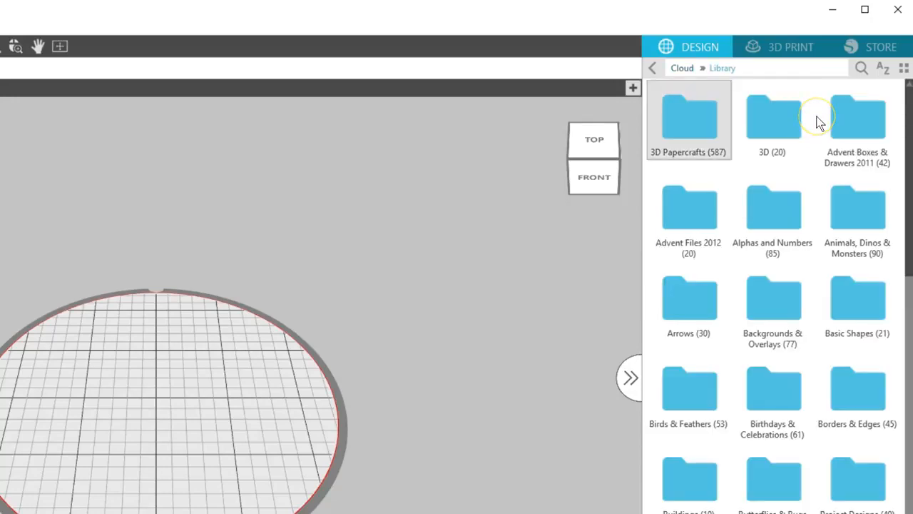
pyautogui.click(902, 68)
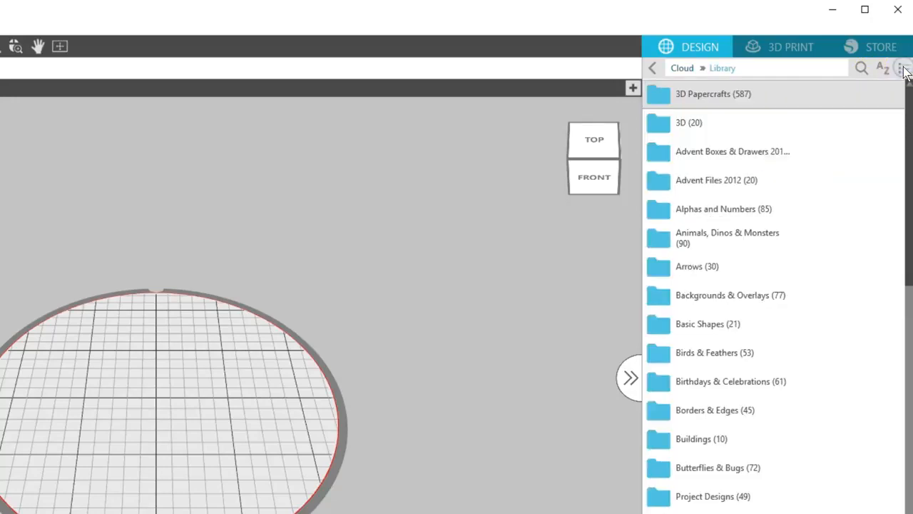
pyautogui.click(902, 68)
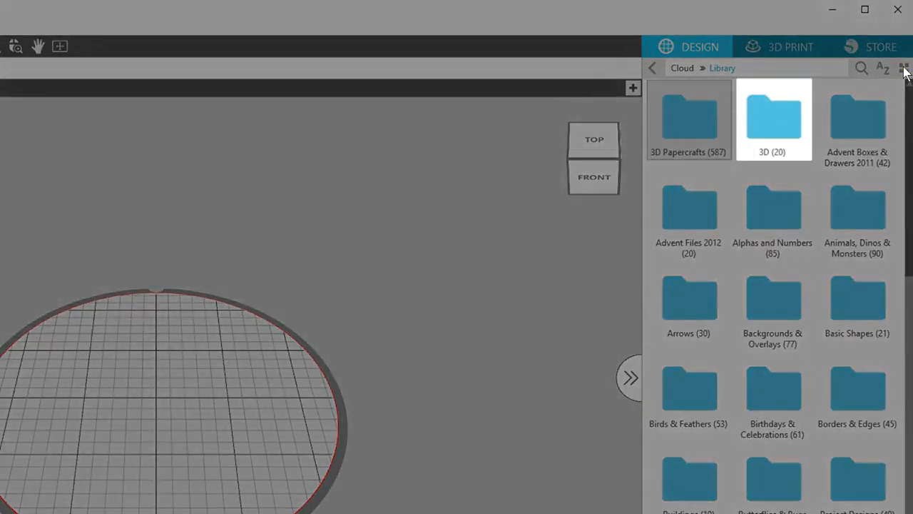
# - Browse the designs in the 3D folder and return to the Library
pyautogui.click(782, 122)
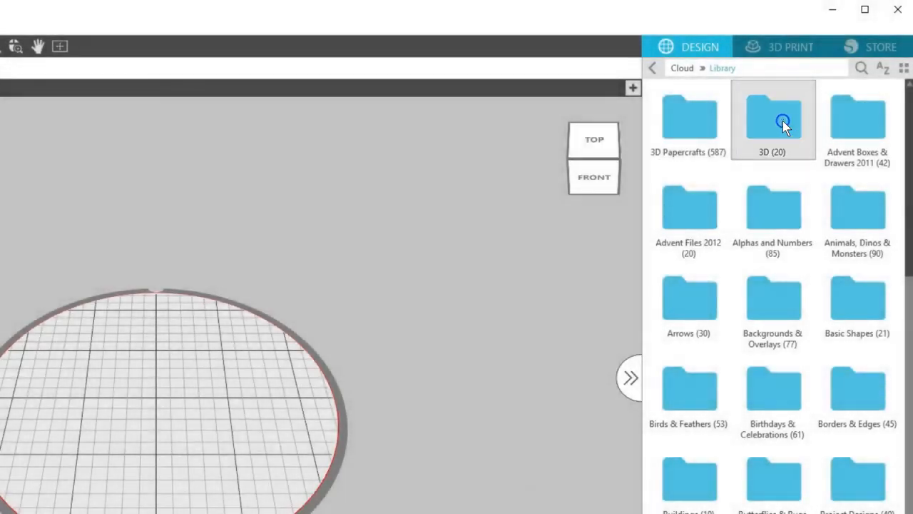
pyautogui.doubleClick(783, 121)
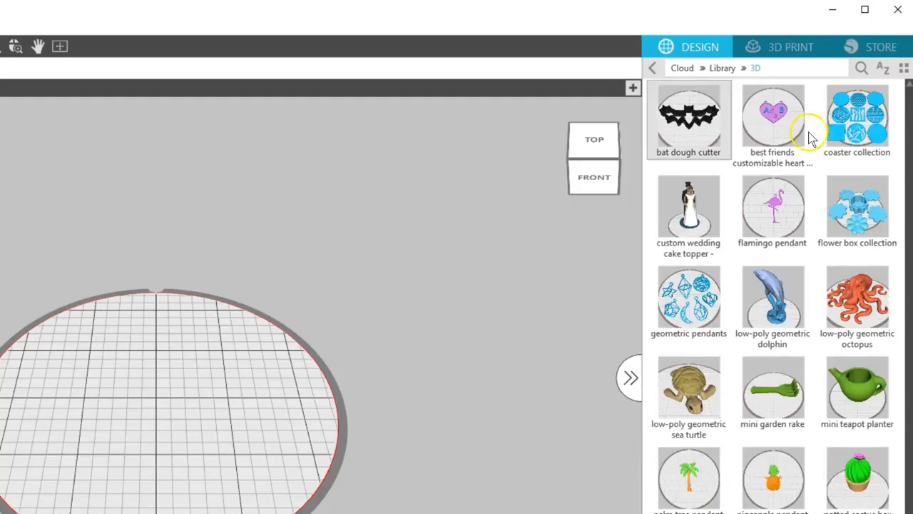
pyautogui.click(652, 67)
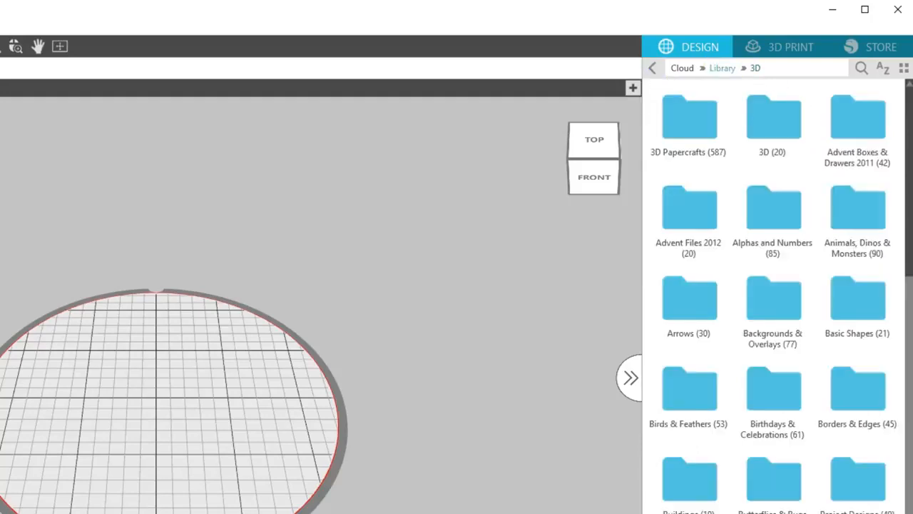
# - Browse the designs in the Alta folder inside Free with Machine and return to the Library
pyautogui.scroll(-5, 903, 135)
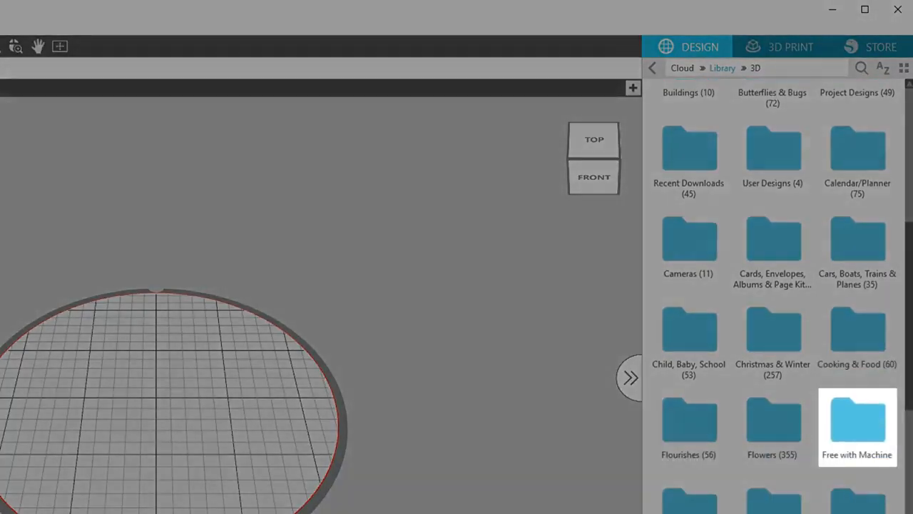
pyautogui.click(861, 428)
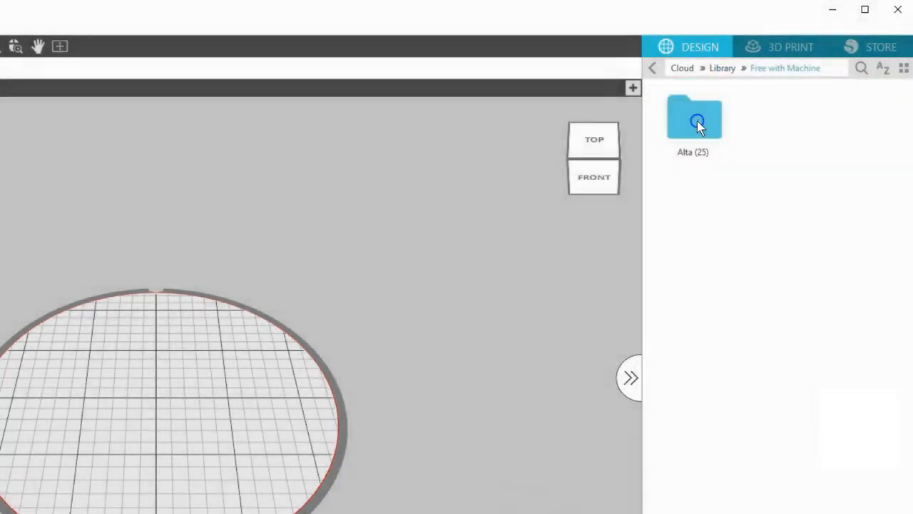
pyautogui.click(727, 114)
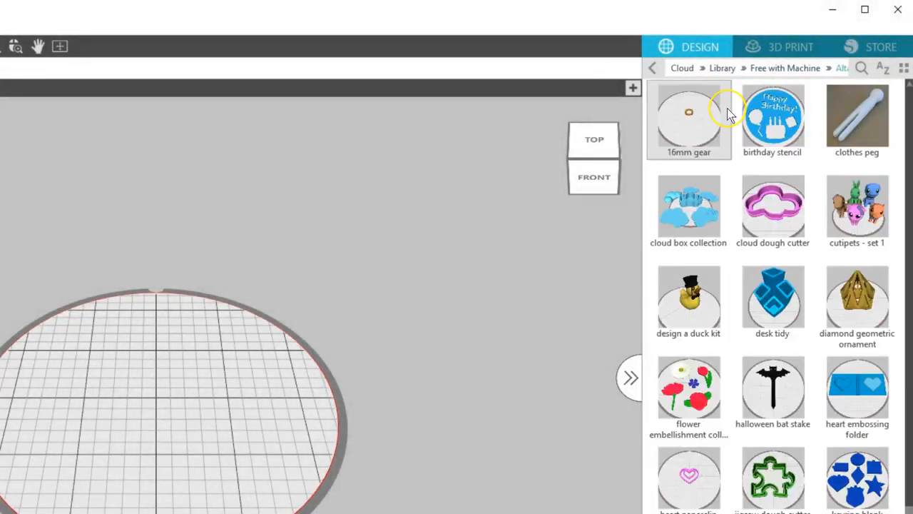
pyautogui.click(722, 69)
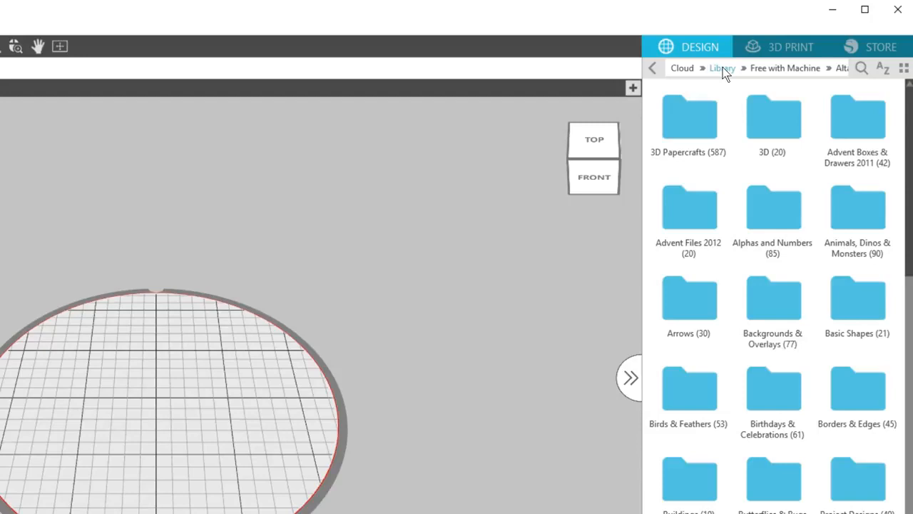
# - Import the black multi-petal flower design from the Library's Flowers folder as an extrusion
pyautogui.moveTo(909, 94); pyautogui.dragTo(910, 205)
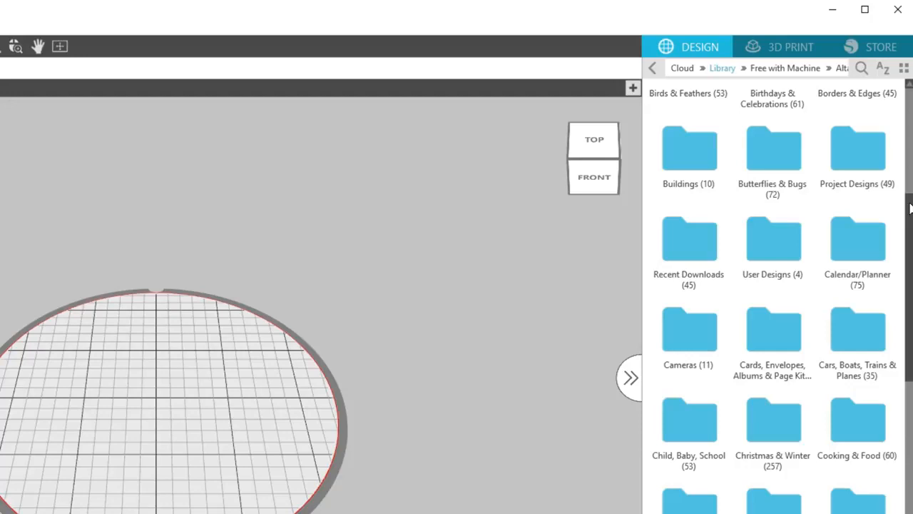
pyautogui.doubleClick(784, 505)
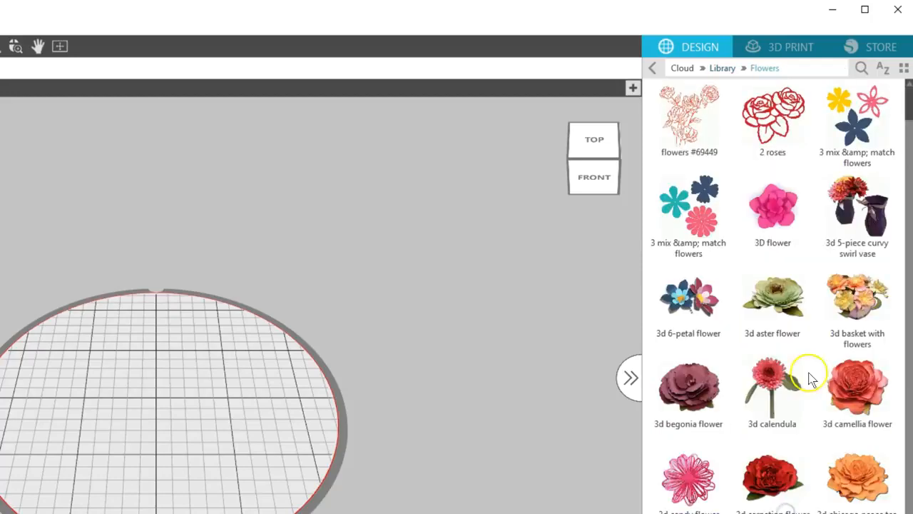
pyautogui.moveTo(909, 99); pyautogui.dragTo(911, 402)
pyautogui.click(860, 67)
pyautogui.click(691, 341)
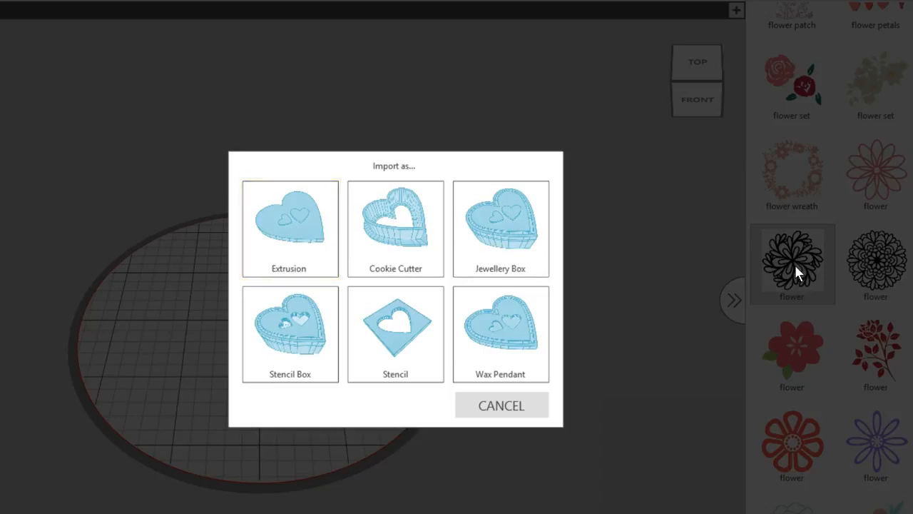
pyautogui.click(330, 271)
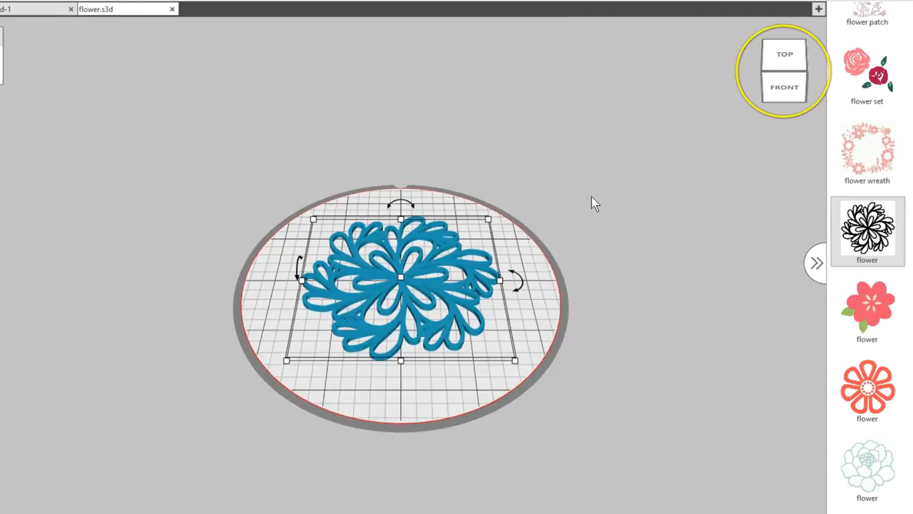
# - Examine the extruded flower from several directions, including the front and bottom views
pyautogui.moveTo(771, 61)
pyautogui.mouseDown()
pyautogui.moveTo(778, 70)
pyautogui.moveTo(785, 45)
pyautogui.moveTo(799, 47)
pyautogui.moveTo(781, 64)
pyautogui.mouseUp()
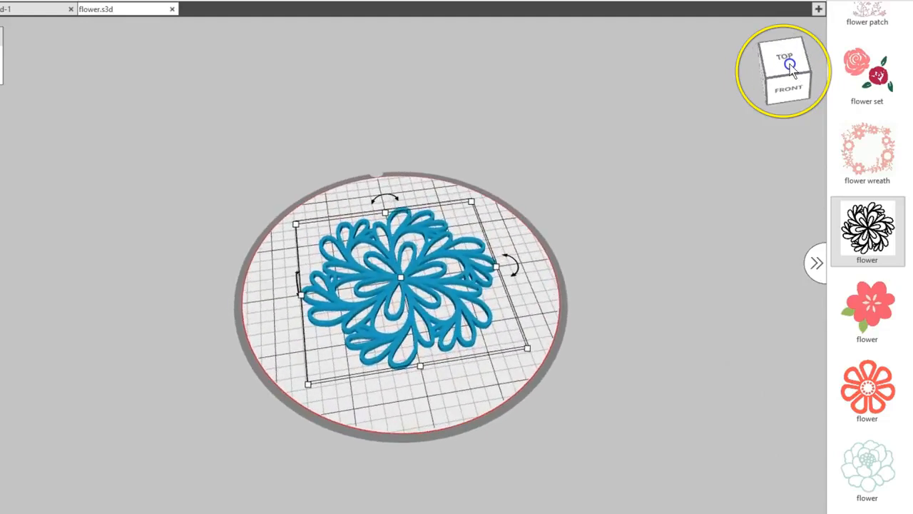
pyautogui.moveTo(622, 145); pyautogui.dragTo(606, 122)
pyautogui.click(780, 99)
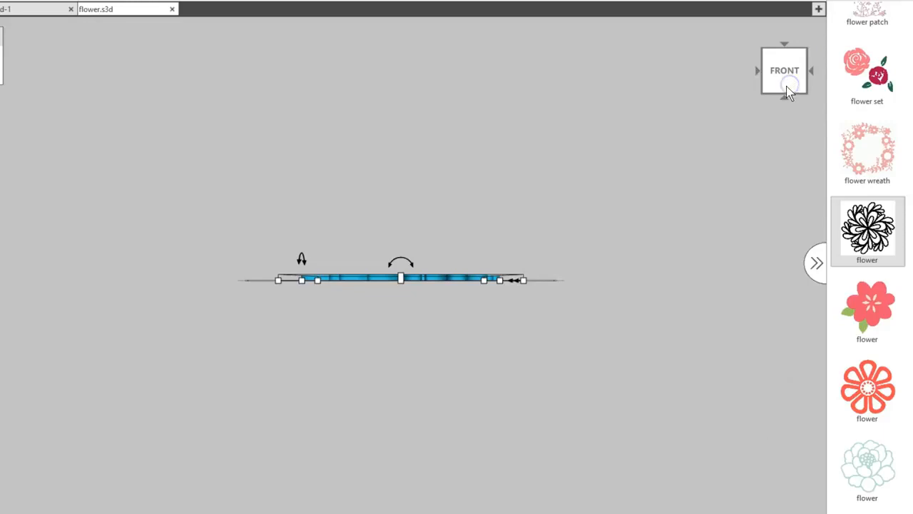
pyautogui.click(786, 98)
pyautogui.click(756, 72)
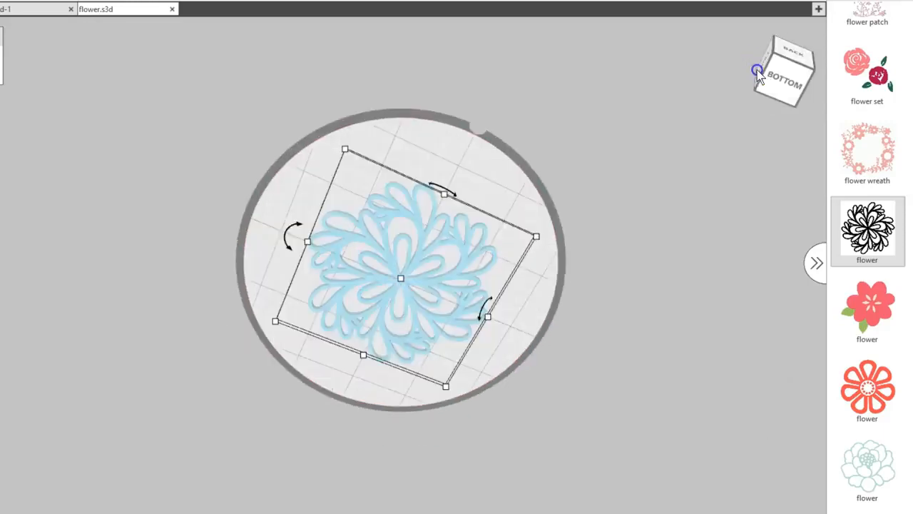
pyautogui.click(783, 72)
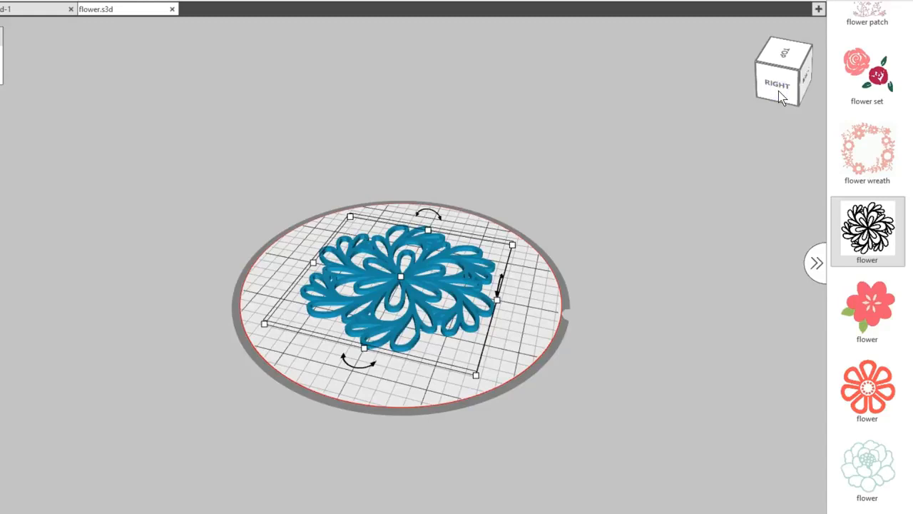
# - Try adjusting the extruded flower by hand, moving it on the print bed and stretching its height
pyautogui.moveTo(512, 244)
pyautogui.mouseDown()
pyautogui.moveTo(475, 259)
pyautogui.moveTo(508, 247)
pyautogui.mouseUp()
pyautogui.moveTo(439, 286); pyautogui.dragTo(458, 287)
pyautogui.moveTo(396, 353)
pyautogui.mouseDown()
pyautogui.moveTo(357, 367)
pyautogui.moveTo(311, 345)
pyautogui.moveTo(286, 282)
pyautogui.moveTo(391, 337)
pyautogui.mouseUp()
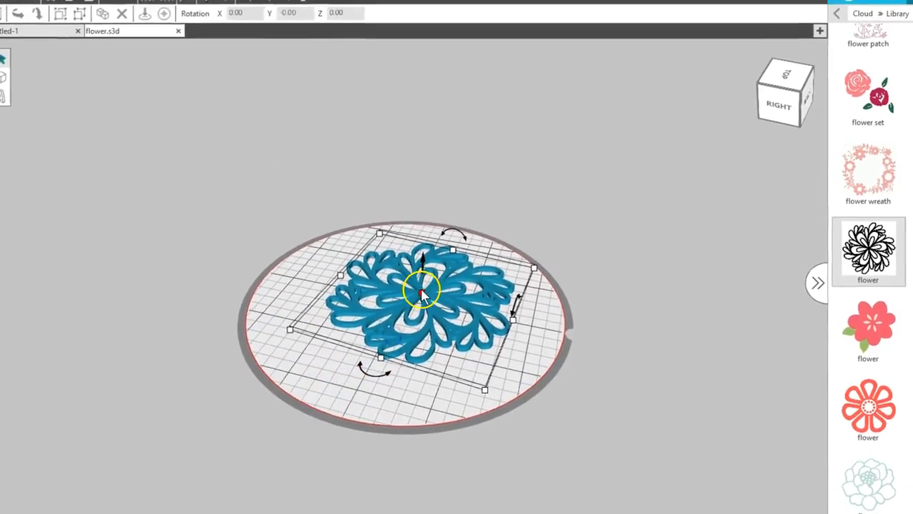
pyautogui.moveTo(418, 274); pyautogui.dragTo(421, 264)
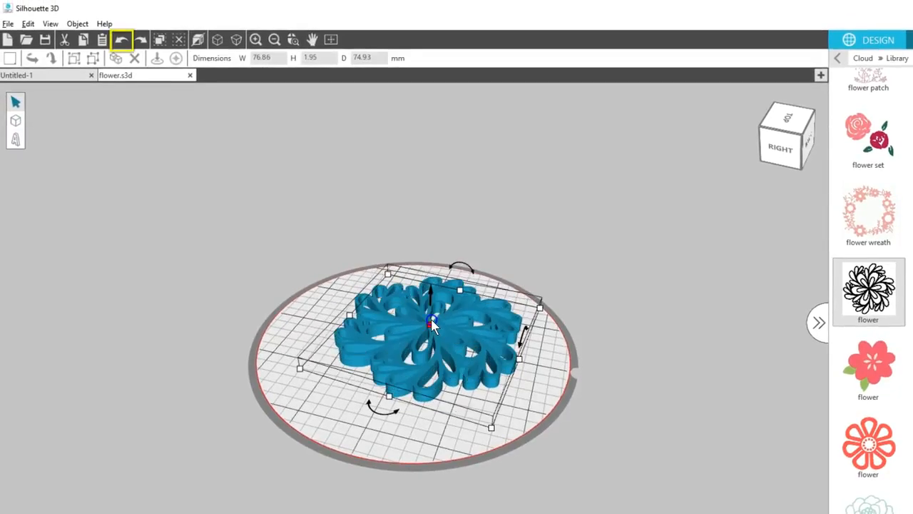
# - Undo the manual move and height changes made to the extruded flower
pyautogui.click(122, 39)
pyautogui.click(123, 40)
pyautogui.click(123, 41)
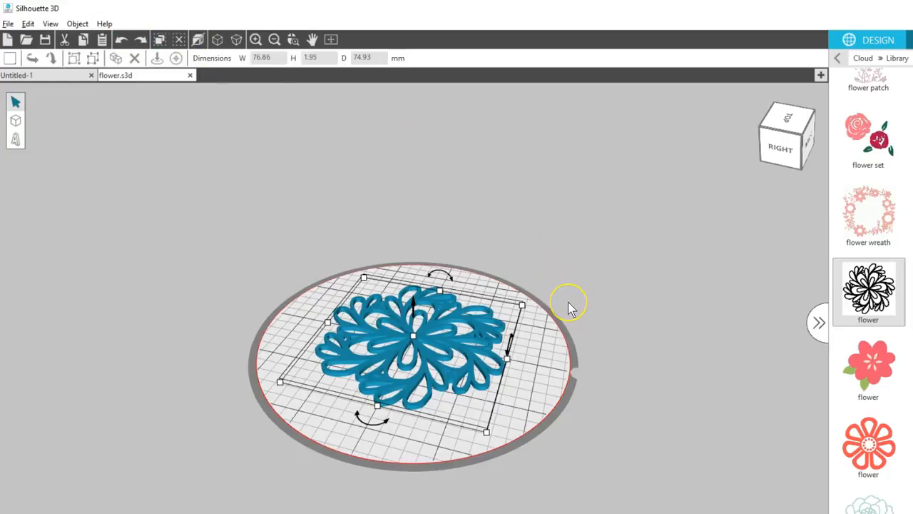
# - Inspect the extruded flower on the print bed at closer and wider zoom levels
pyautogui.scroll(7, 568, 302)
pyautogui.scroll(-6, 568, 302)
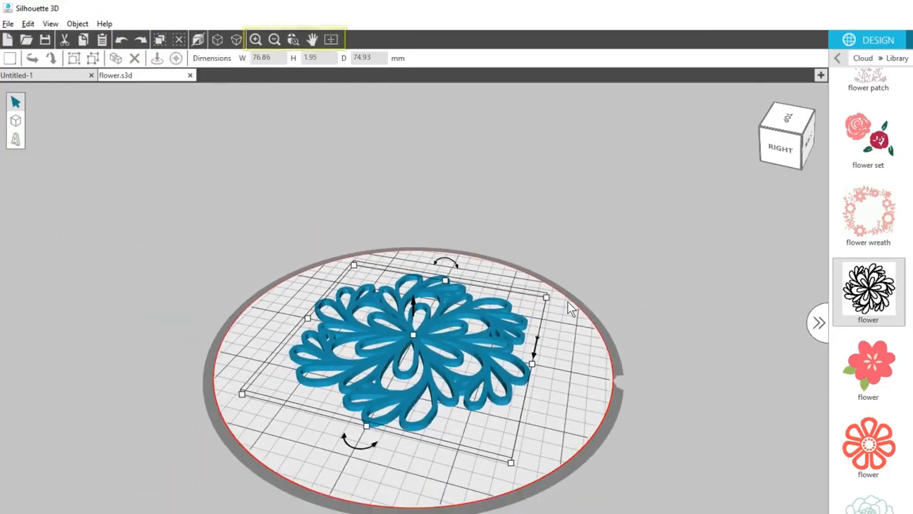
pyautogui.scroll(1, 568, 302)
pyautogui.click(292, 43)
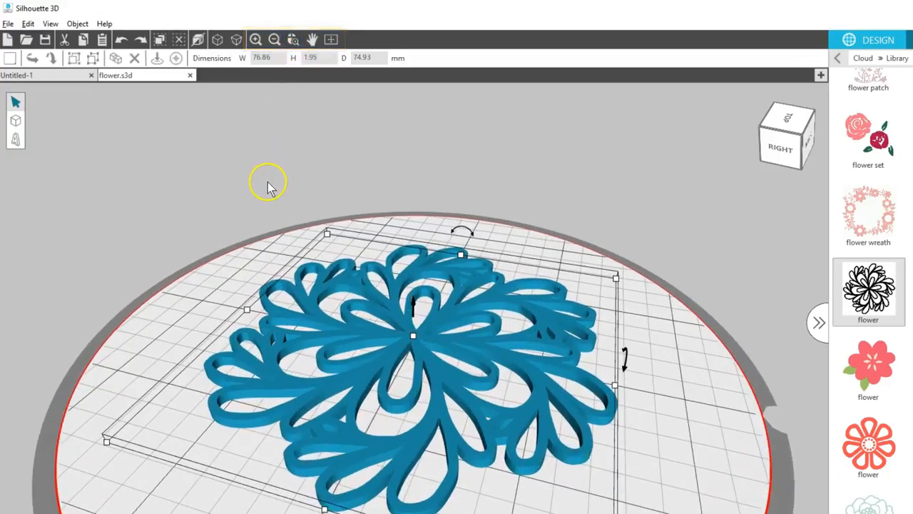
pyautogui.scroll(-2, 300, 248)
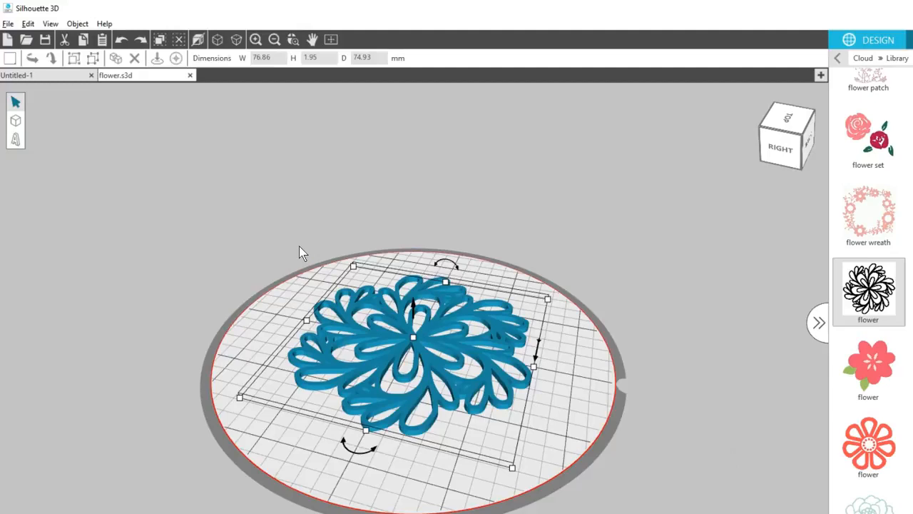
# - Import the same black flower design again as a cookie cutter
pyautogui.doubleClick(868, 289)
pyautogui.click(550, 278)
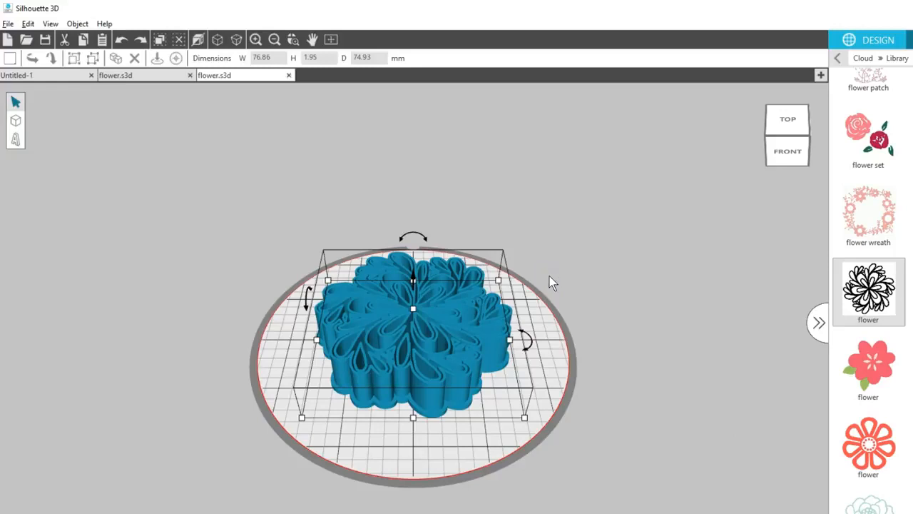
pyautogui.moveTo(603, 261); pyautogui.dragTo(602, 292)
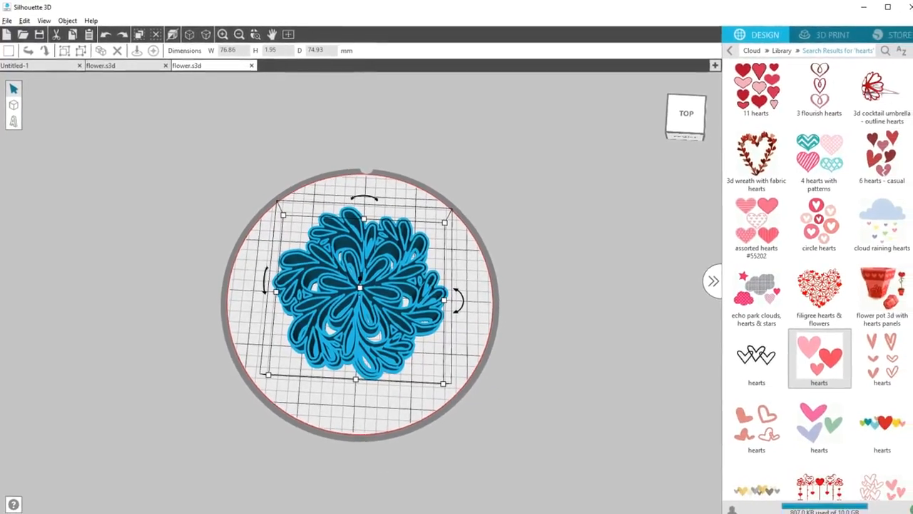
# - Search the Library for "hearts" and import the pink three-hearts design as a cookie cutter
pyautogui.click(781, 51)
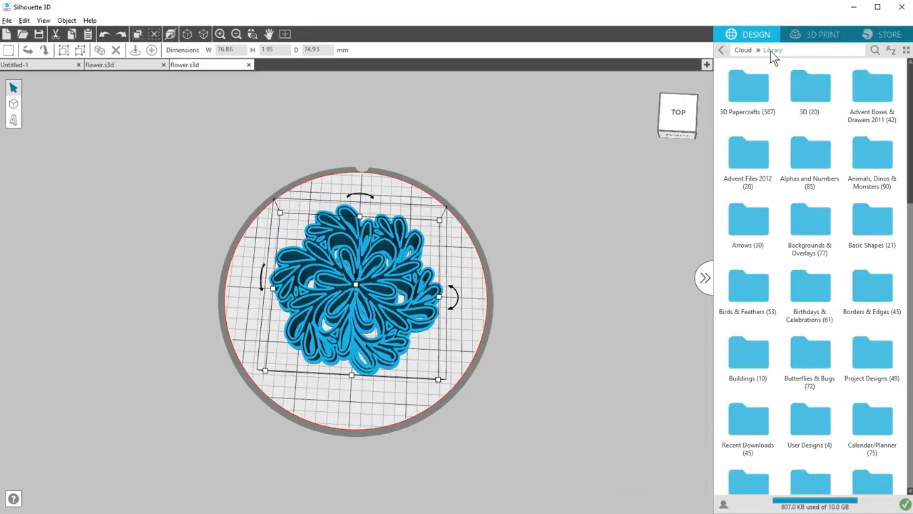
pyautogui.click(873, 51)
pyautogui.write('hearts')
pyautogui.click(816, 345)
pyautogui.click(475, 254)
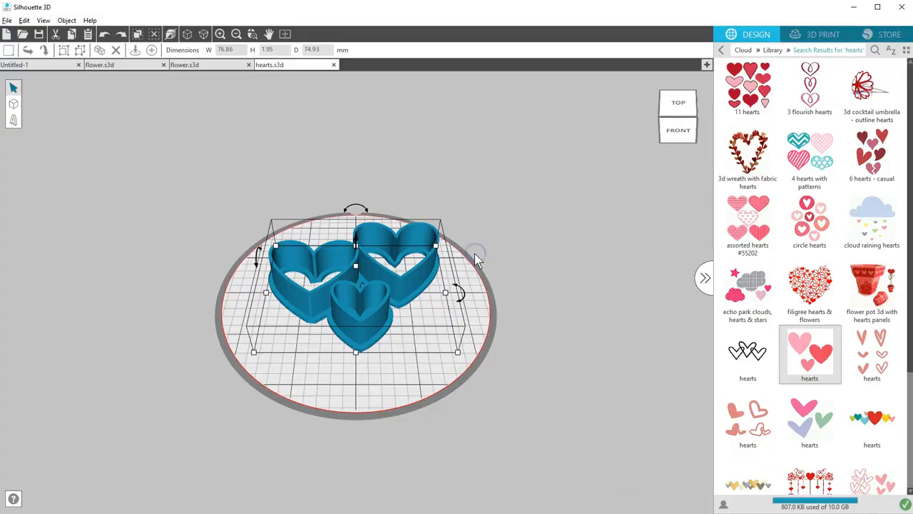
pyautogui.moveTo(478, 245)
pyautogui.mouseDown(button='right')
pyautogui.moveTo(486, 270)
pyautogui.moveTo(475, 114)
pyautogui.moveTo(373, 114)
pyautogui.moveTo(354, 131)
pyautogui.moveTo(418, 218)
pyautogui.moveTo(474, 243)
pyautogui.moveTo(478, 263)
pyautogui.mouseUp(button='right')
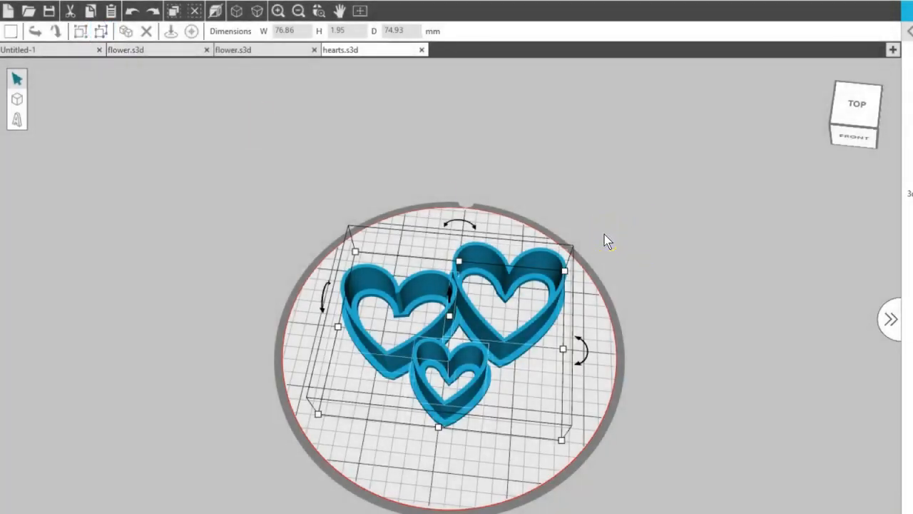
# - Try moving the wall and base of the small heart cutter separately, and undo the moves
pyautogui.click(605, 236)
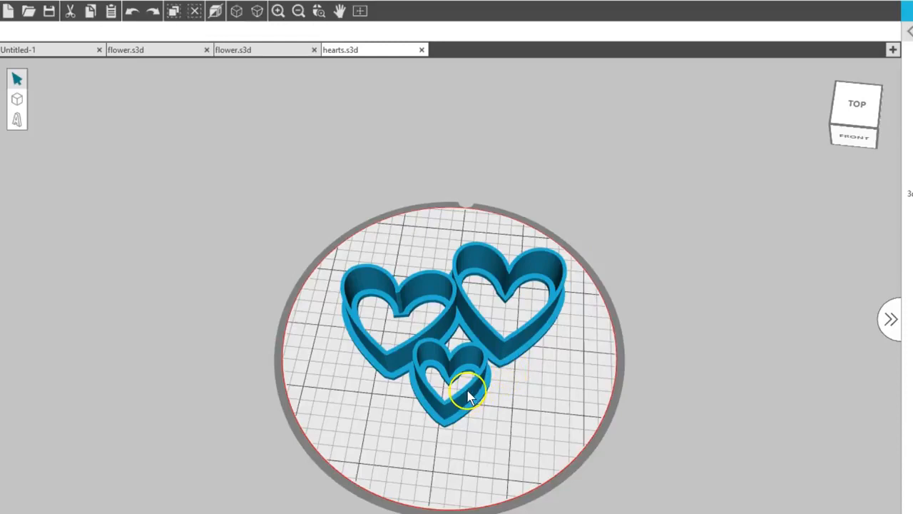
pyautogui.moveTo(468, 397); pyautogui.dragTo(432, 476)
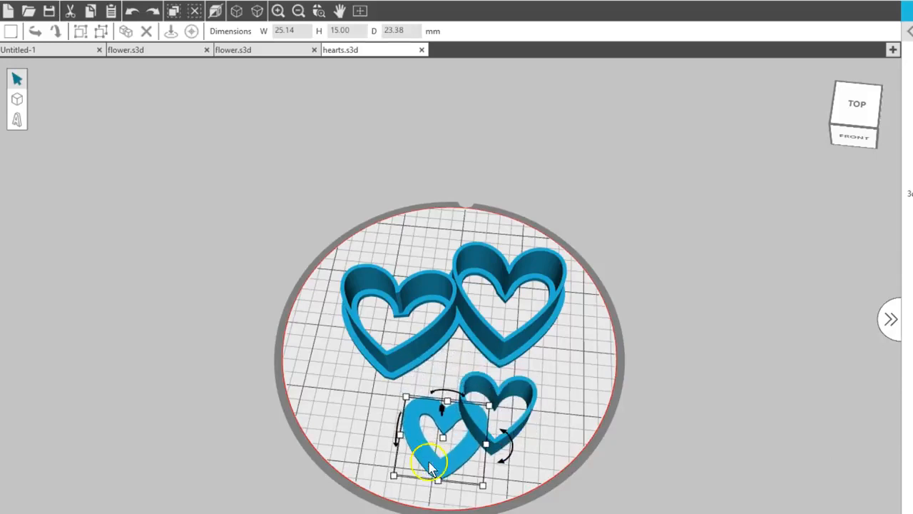
pyautogui.click(132, 11)
# - Move the whole small heart cutter and the upper-right heart cutter away from the remaining heart on the print bed
pyautogui.moveTo(305, 228); pyautogui.dragTo(512, 391)
pyautogui.click(520, 475)
pyautogui.click(494, 351)
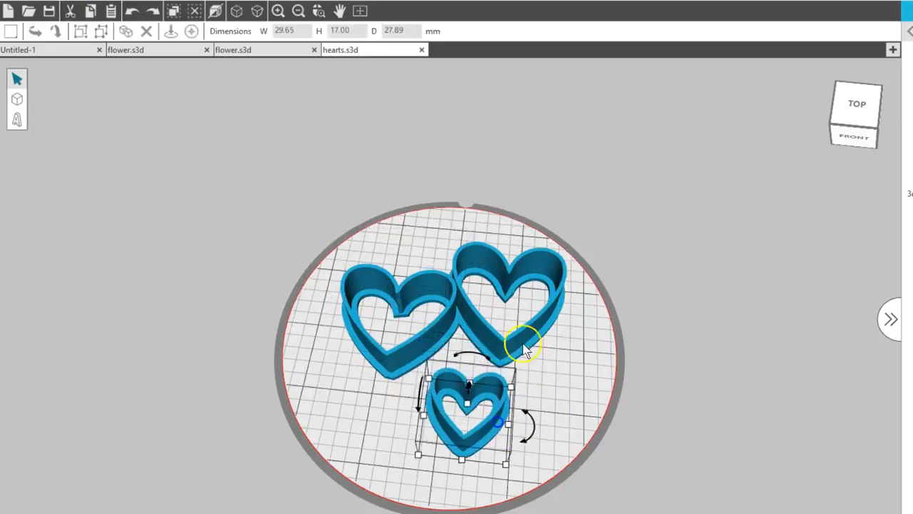
pyautogui.moveTo(526, 338); pyautogui.dragTo(546, 338)
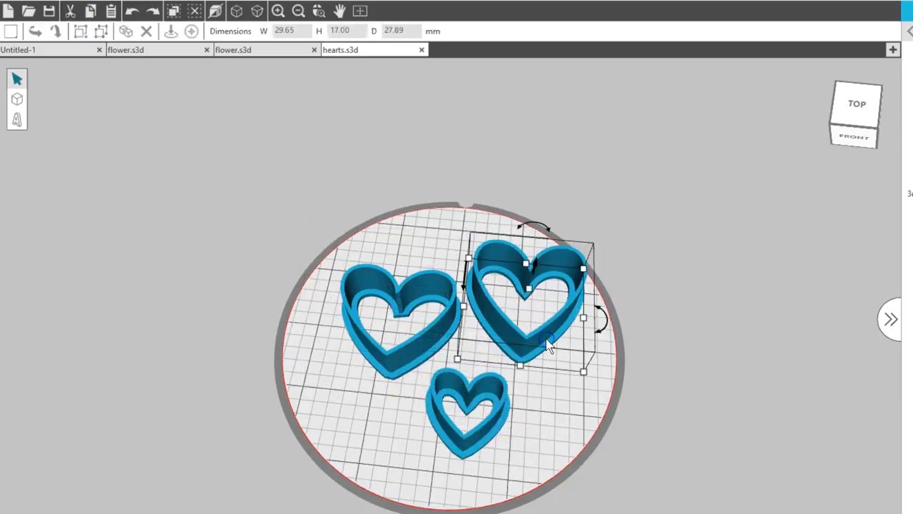
# - Delete the large heart cutter on the left side of the print bed
pyautogui.click(435, 348)
pyautogui.press('Delete')
pyautogui.click(435, 406)
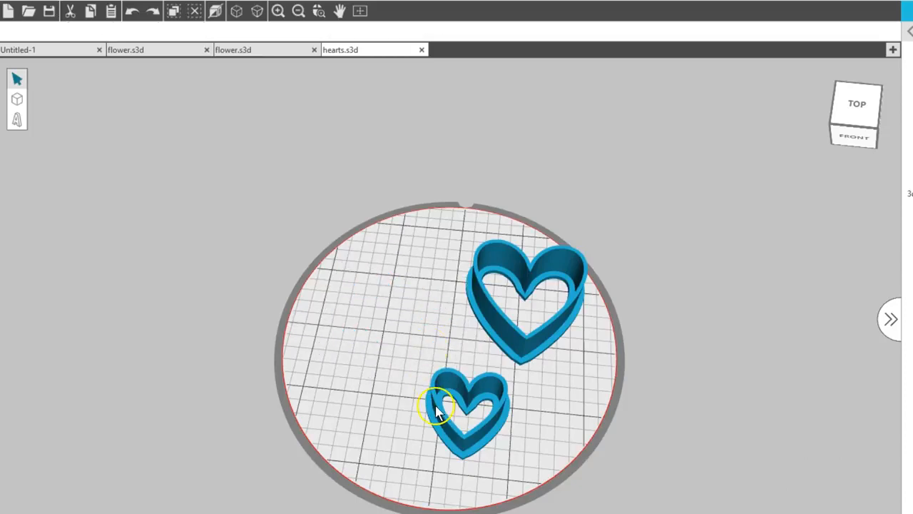
# - Delete the small heart cutter, and enlarge the remaining heart cutter in the middle of the print bed
pyautogui.press('Delete')
pyautogui.moveTo(508, 330); pyautogui.dragTo(430, 366)
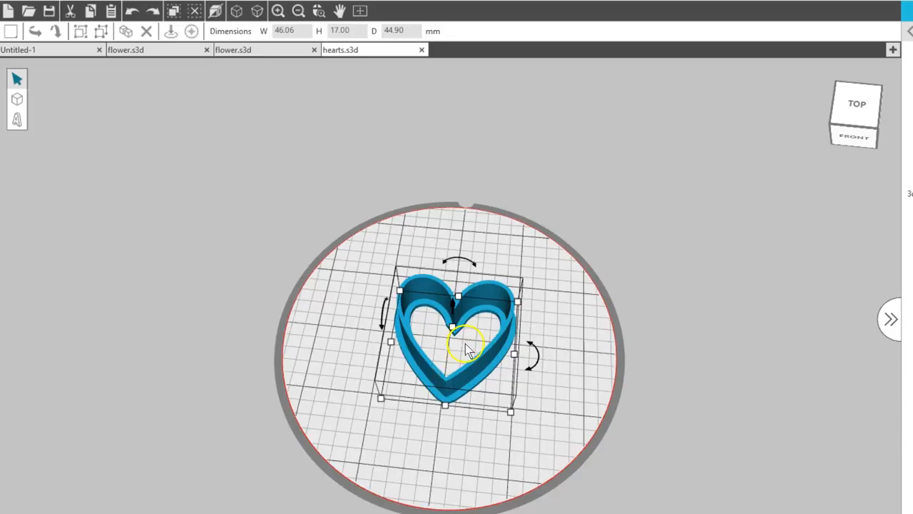
pyautogui.moveTo(518, 303); pyautogui.dragTo(583, 267)
pyautogui.moveTo(534, 342); pyautogui.dragTo(496, 366)
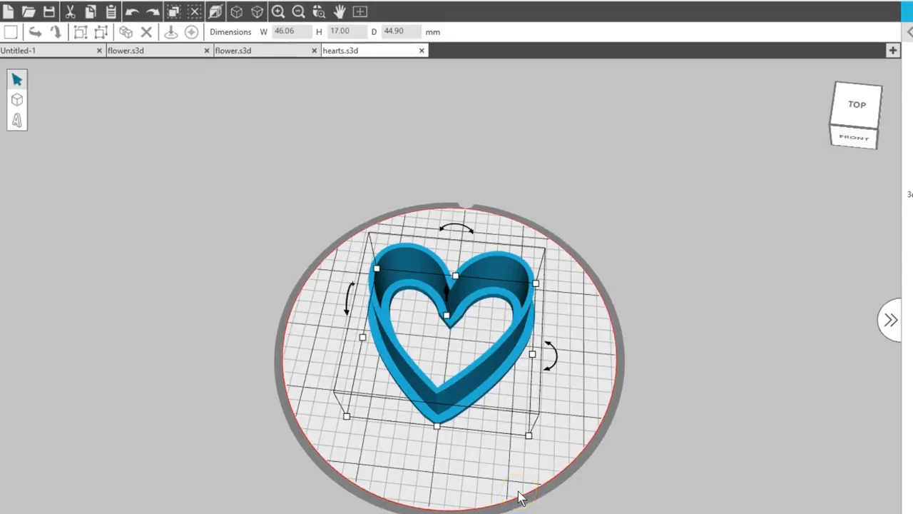
# - Import the black swirled flower design from the Library's Flowers folder as a jewellery box
pyautogui.click(789, 50)
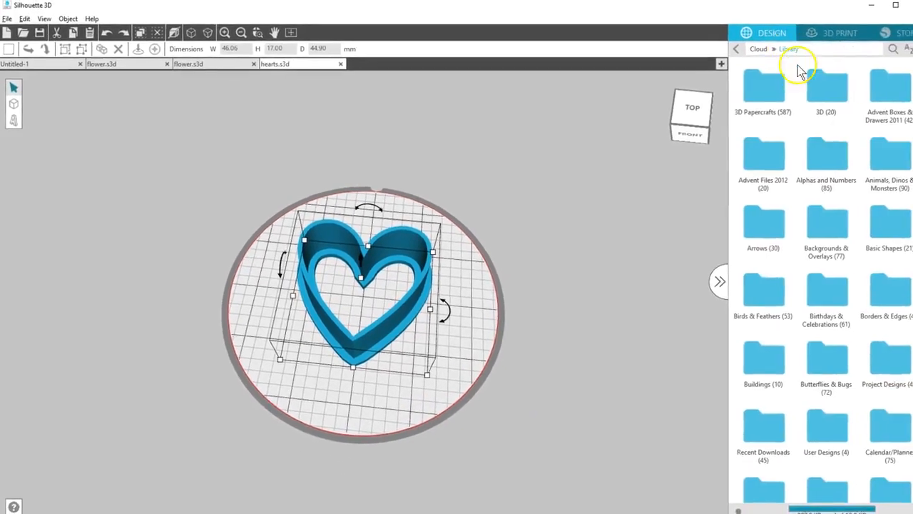
pyautogui.scroll(-5, 828, 360)
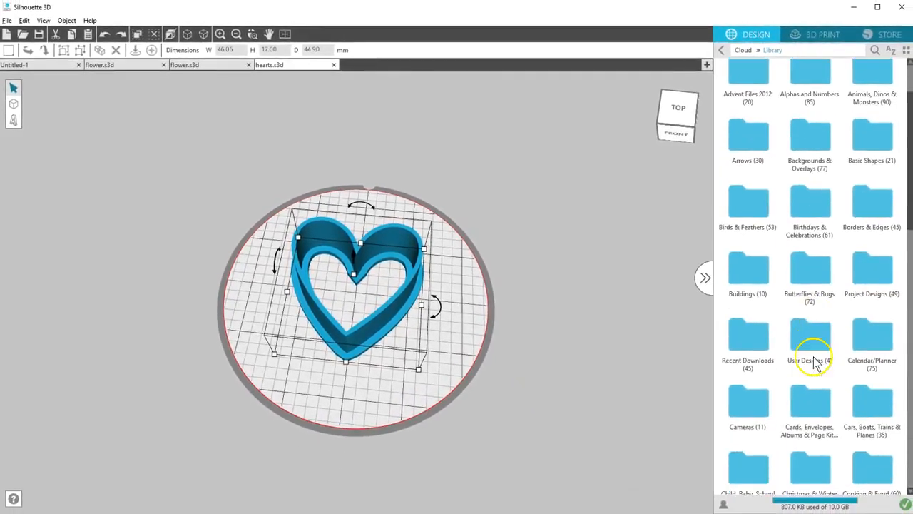
pyautogui.click(826, 435)
pyautogui.moveTo(912, 79); pyautogui.dragTo(908, 319)
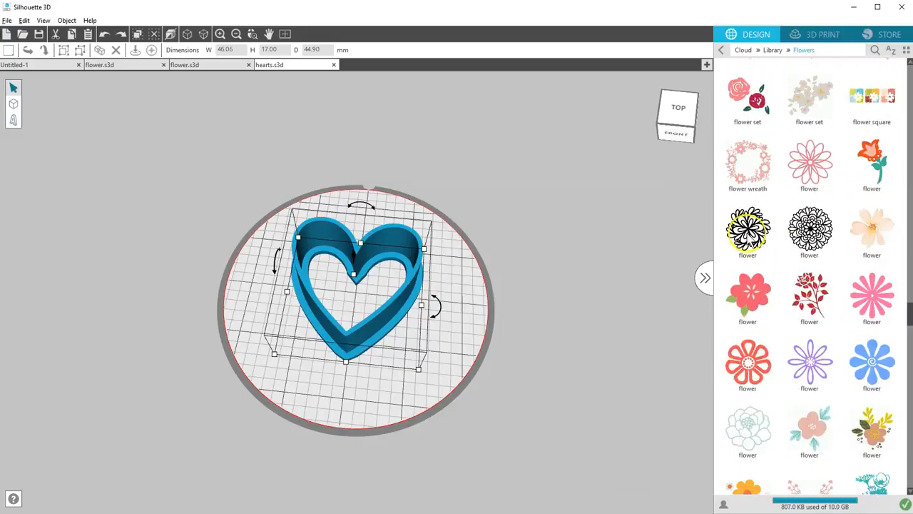
pyautogui.doubleClick(747, 229)
pyautogui.click(524, 245)
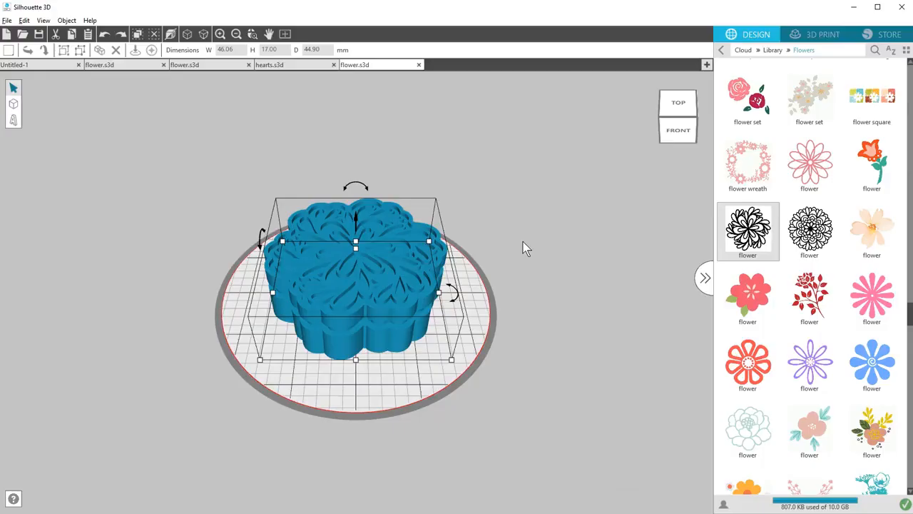
pyautogui.moveTo(525, 248); pyautogui.dragTo(517, 209)
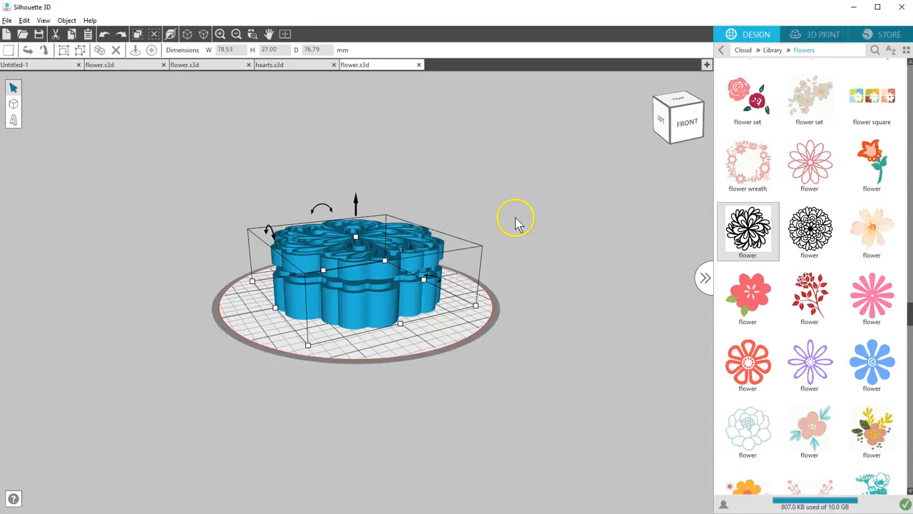
# - Preview the sliced 3D print of both jewellery box parts, and return to the design view
pyautogui.click(829, 33)
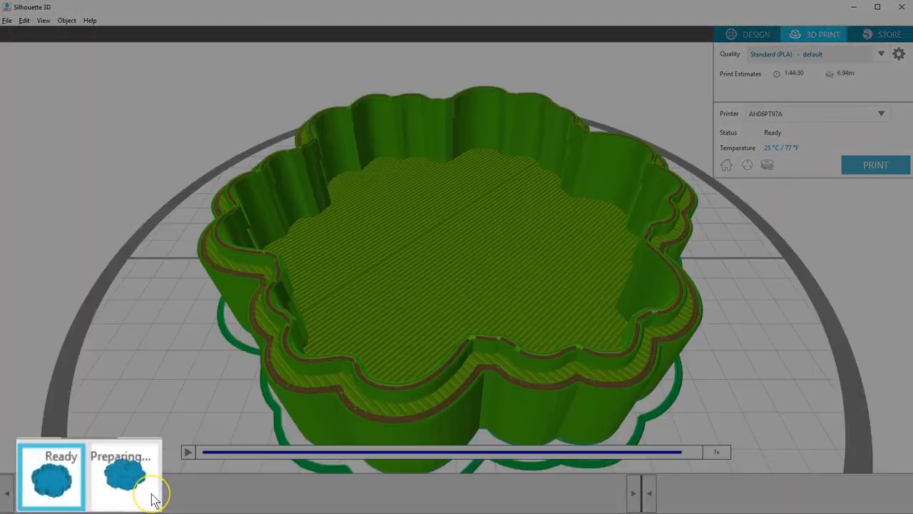
pyautogui.click(87, 504)
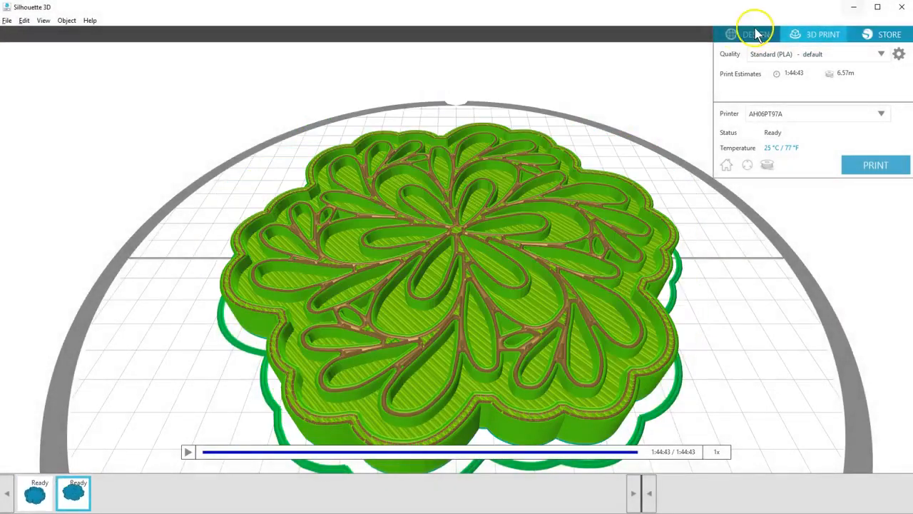
pyautogui.click(738, 35)
pyautogui.moveTo(486, 193); pyautogui.dragTo(486, 213)
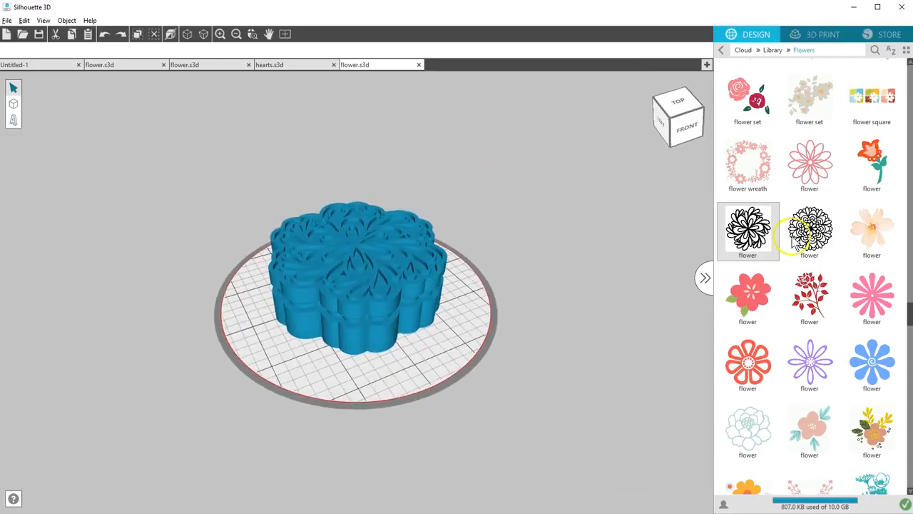
# - Import the same black swirled flower design as a stencil box
pyautogui.doubleClick(747, 228)
pyautogui.click(371, 311)
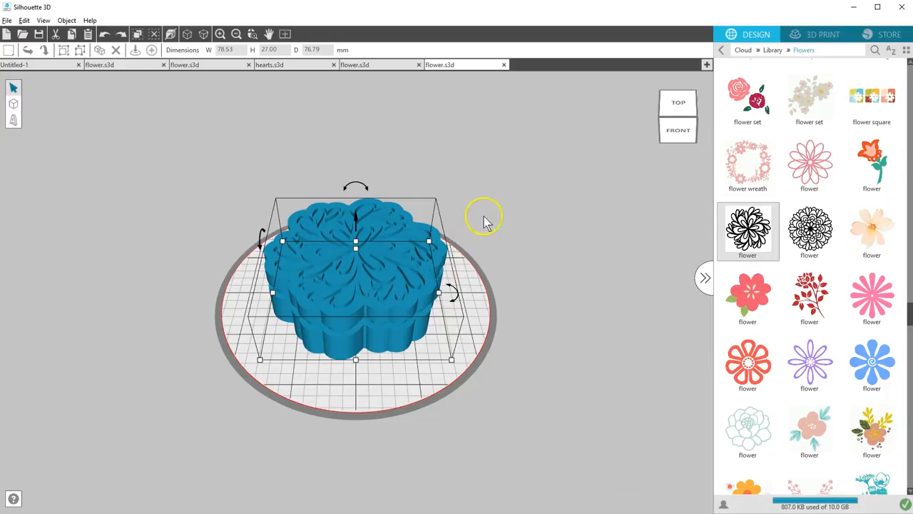
pyautogui.moveTo(483, 214); pyautogui.dragTo(496, 227)
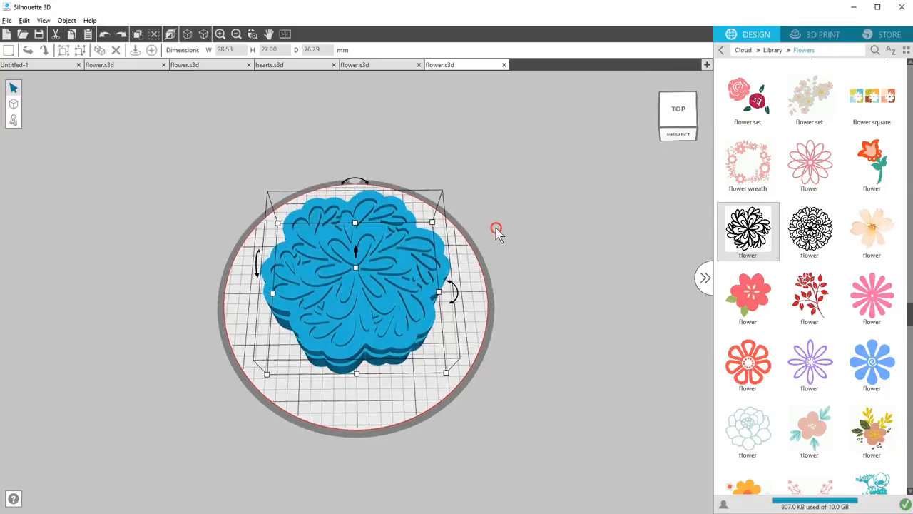
# - Compare the tops of the flower jewellery box and the flower stencil box by switching between their documents
pyautogui.click(377, 65)
pyautogui.moveTo(430, 153)
pyautogui.mouseDown()
pyautogui.moveTo(430, 178)
pyautogui.moveTo(429, 169)
pyautogui.mouseUp()
pyautogui.click(461, 65)
pyautogui.click(387, 65)
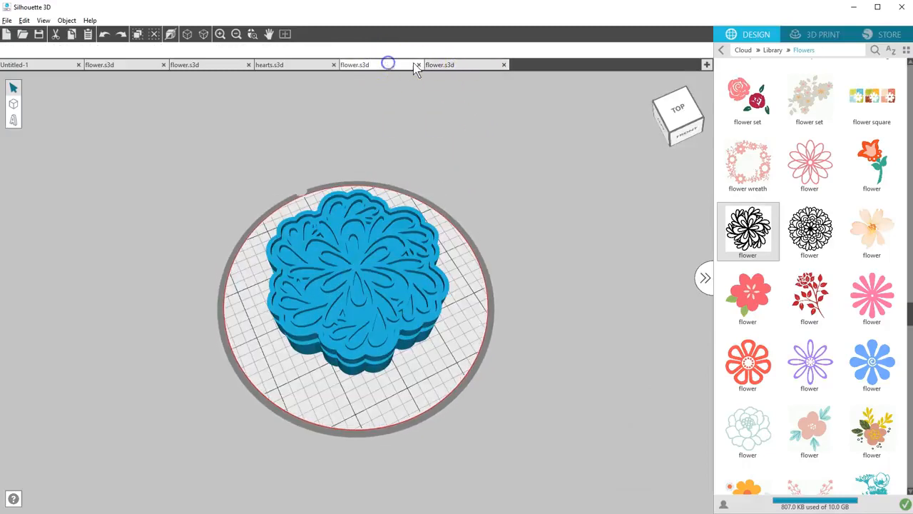
pyautogui.click(446, 65)
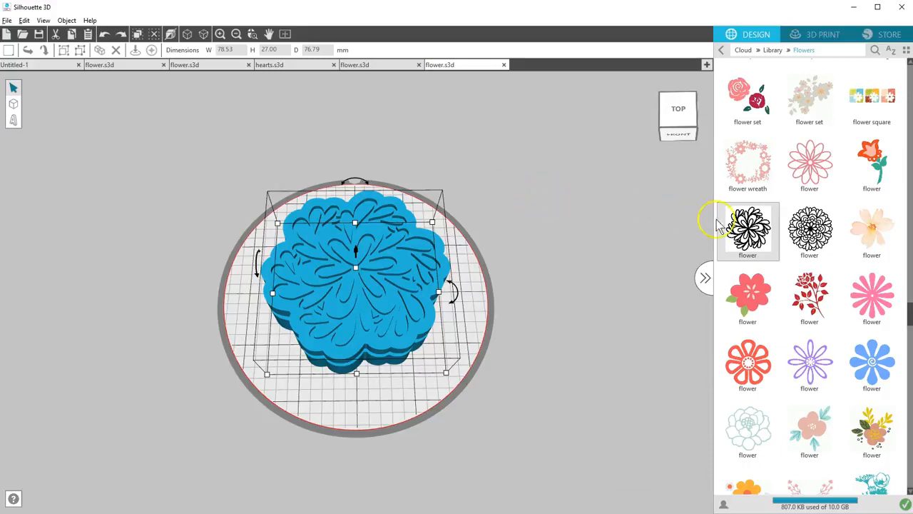
# - Import the black swirled flower design as a stencil, and view it from above
pyautogui.doubleClick(748, 231)
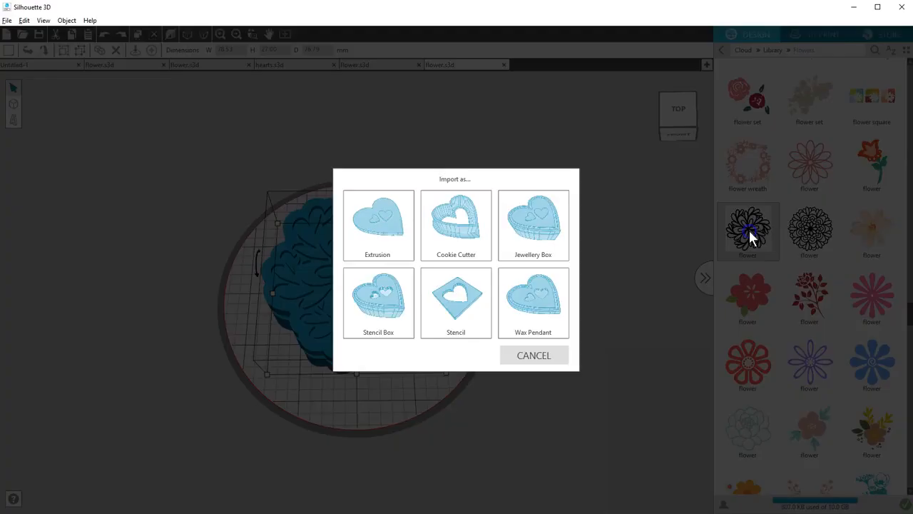
pyautogui.click(468, 307)
pyautogui.moveTo(483, 278)
pyautogui.mouseDown()
pyautogui.moveTo(485, 265)
pyautogui.moveTo(487, 295)
pyautogui.mouseUp()
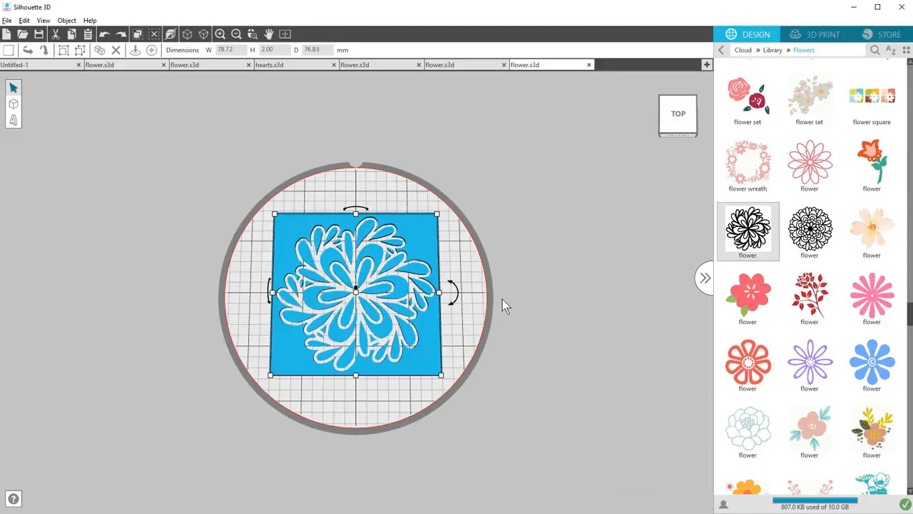
# - Search the Library for "hearts" and import the pink three-hearts design as a stencil
pyautogui.click(776, 50)
pyautogui.write('hearts')
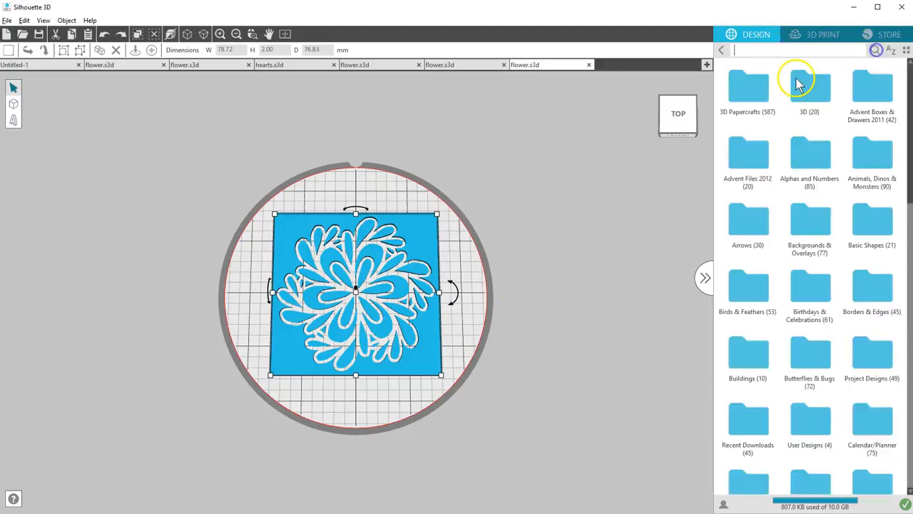
pyautogui.press('Return')
pyautogui.doubleClick(804, 343)
pyautogui.click(462, 296)
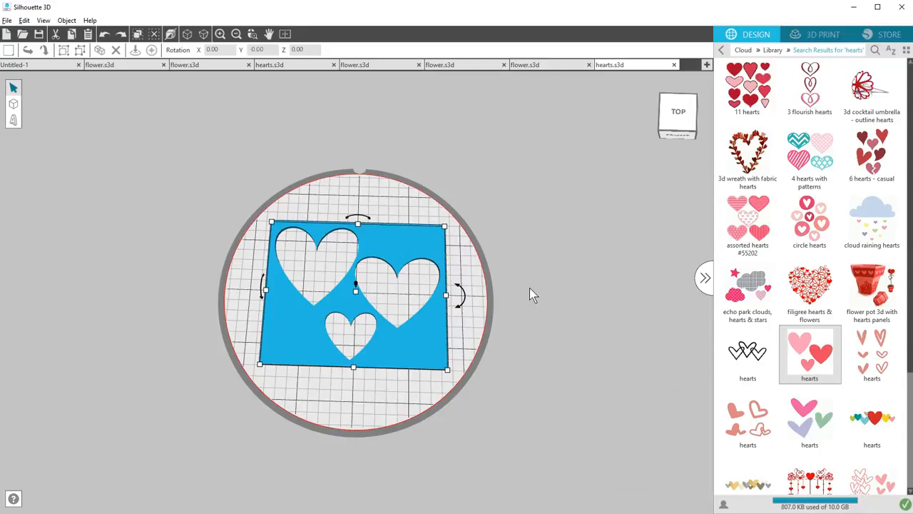
# - Search the Library for "boy icons" and import that design as a stencil
pyautogui.click(773, 50)
pyautogui.click(875, 50)
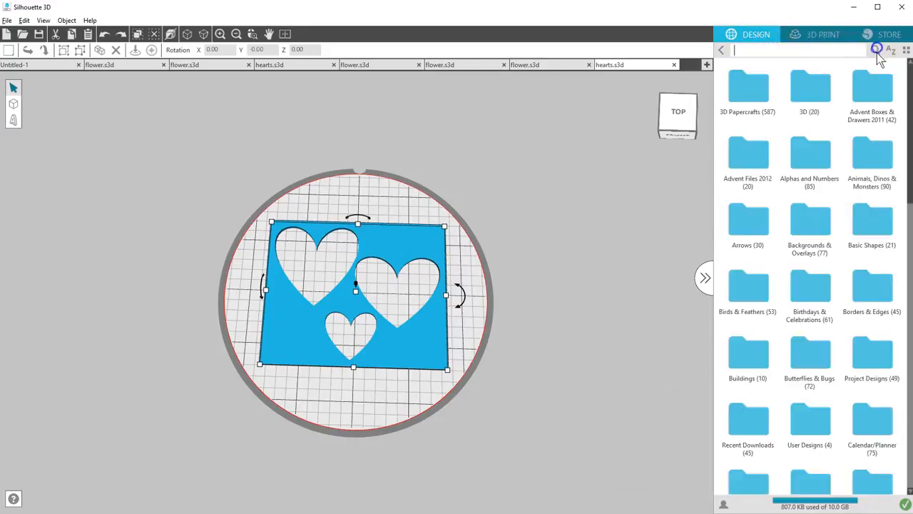
pyautogui.click(831, 56)
pyautogui.write('boy icons')
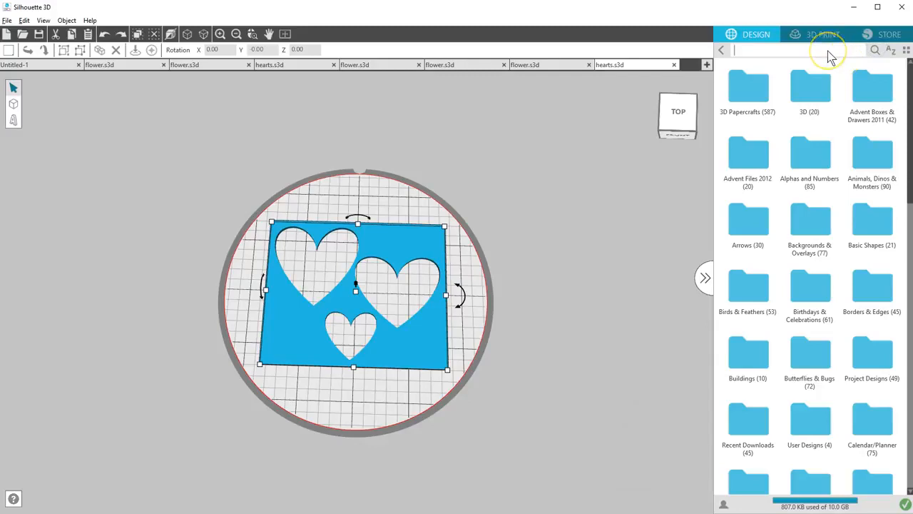
pyautogui.press('Return')
pyautogui.doubleClick(764, 91)
pyautogui.click(457, 327)
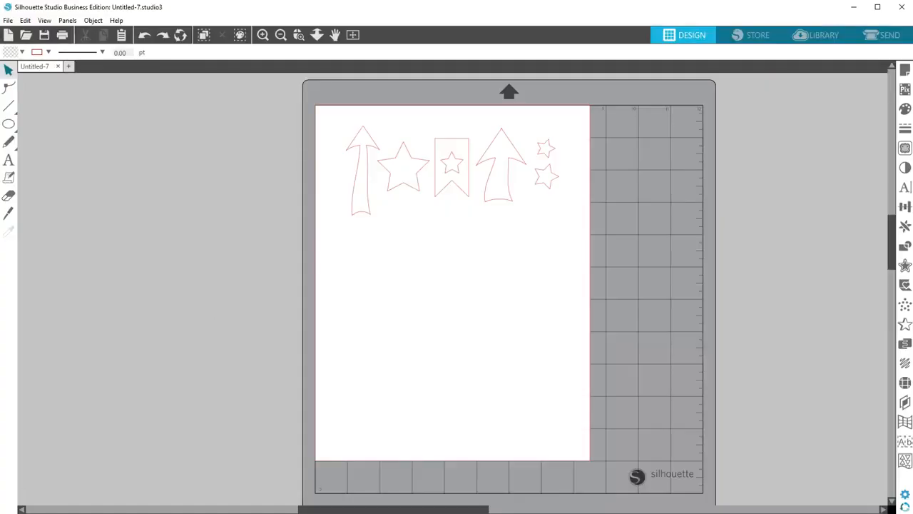
# - In Silhouette Studio, ungroup the boy icons design and delete every shape except the wide arrow
pyautogui.click(353, 142)
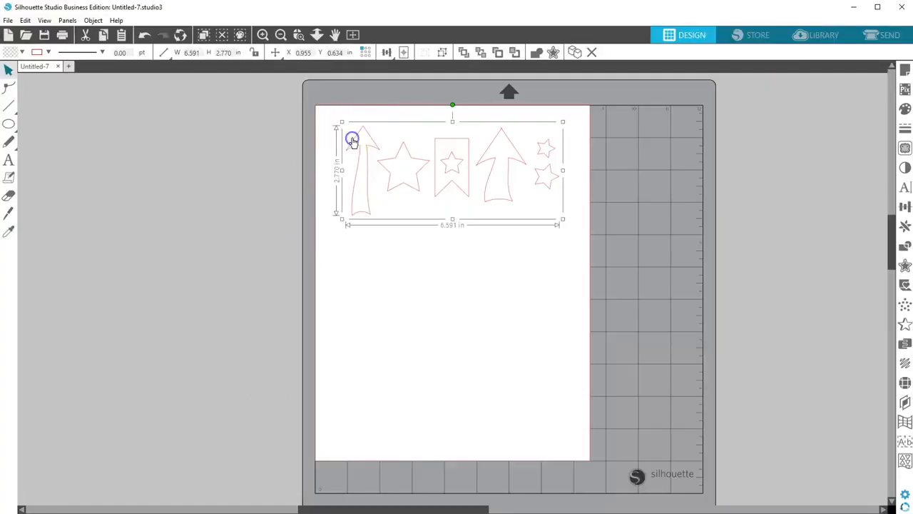
pyautogui.click(442, 54)
pyautogui.click(494, 223)
pyautogui.moveTo(493, 223); pyautogui.dragTo(321, 112)
pyautogui.press('Delete')
pyautogui.moveTo(528, 111); pyautogui.dragTo(564, 207)
pyautogui.press('Delete')
# - Move the remaining arrow to the page's upper-left corner and save the file to the hard drive as "arrow for 3D"
pyautogui.moveTo(500, 168); pyautogui.dragTo(357, 159)
pyautogui.click(8, 20)
pyautogui.moveTo(31, 102)
pyautogui.click(164, 111)
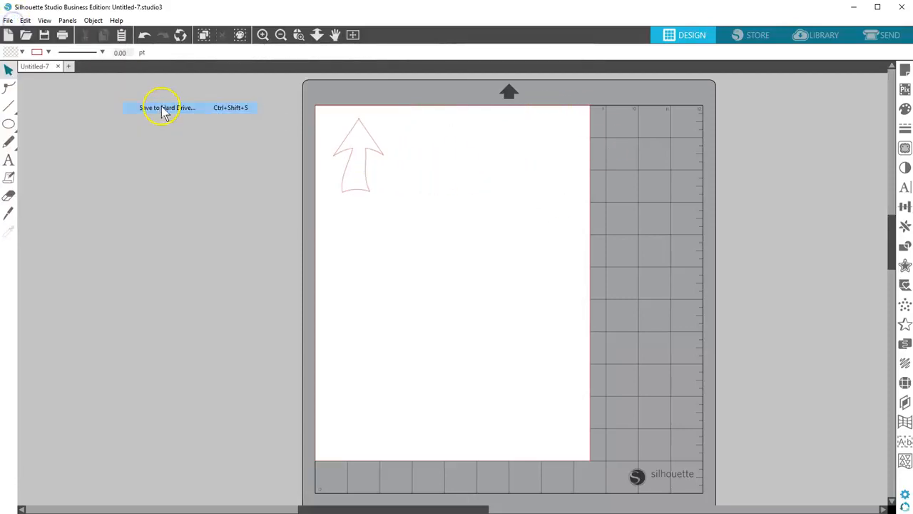
pyautogui.write('arrow for 3D')
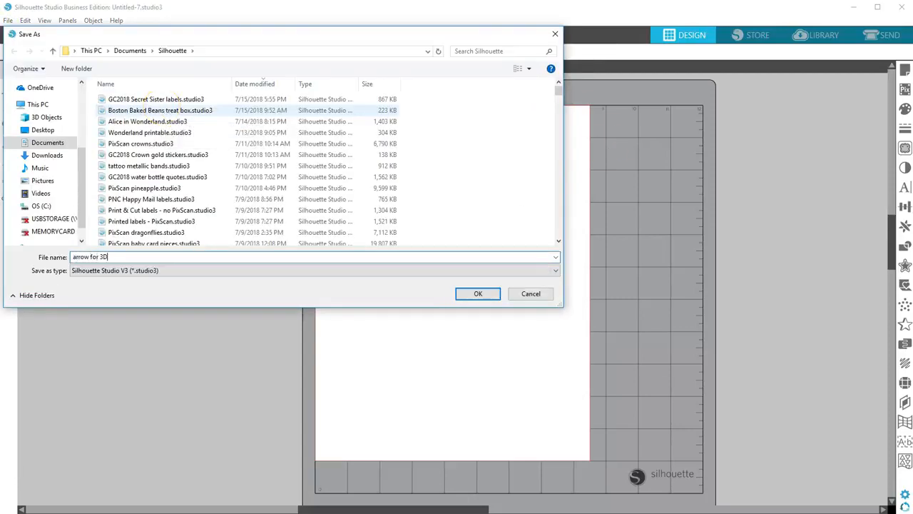
pyautogui.click(478, 294)
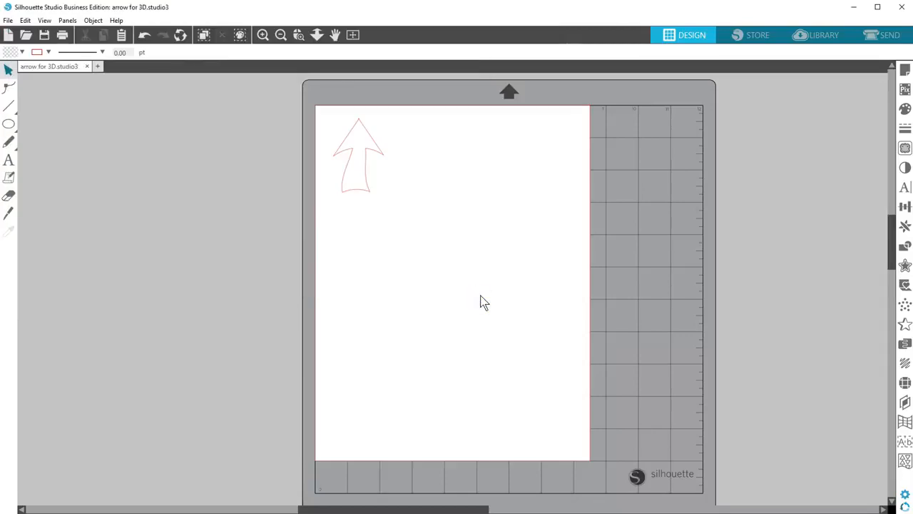
# - Switch to Silhouette 3D and open "arrow for 3D.studio3" from the Silhouette folder as a stencil
pyautogui.click(296, 264)
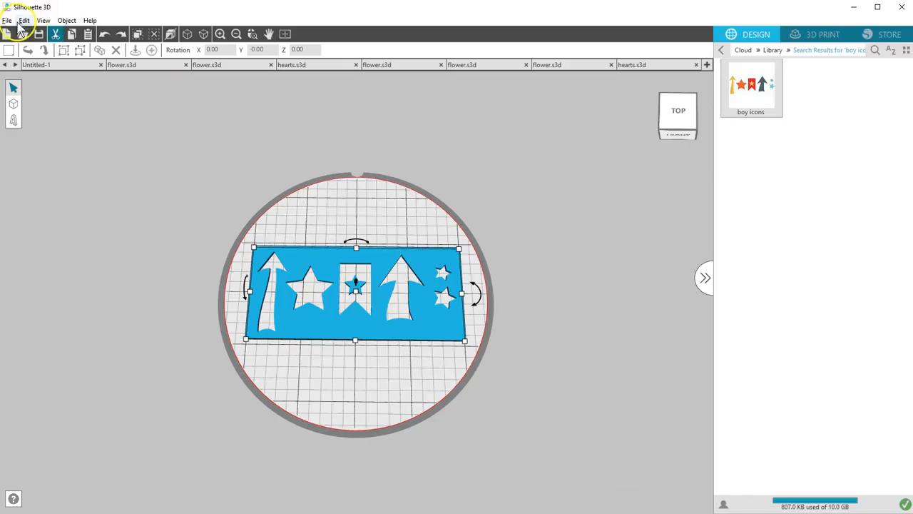
pyautogui.click(23, 34)
pyautogui.click(121, 99)
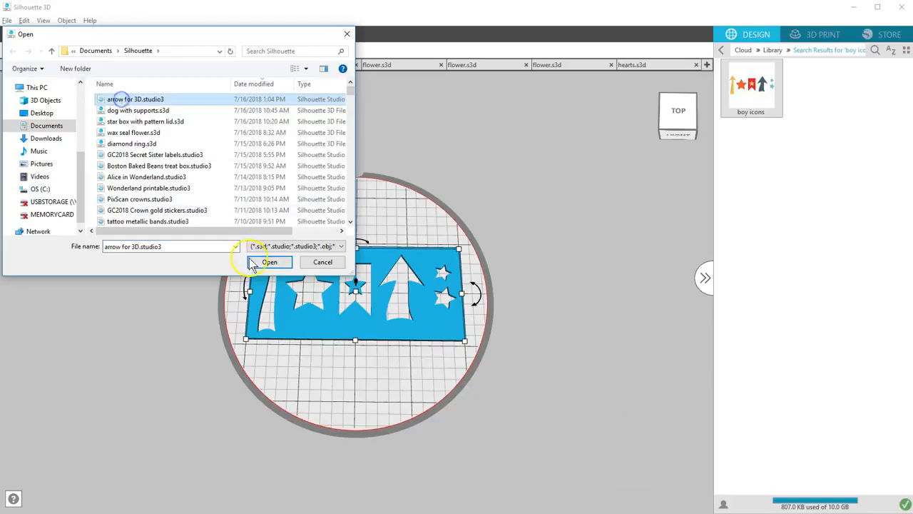
pyautogui.click(269, 261)
pyautogui.click(477, 316)
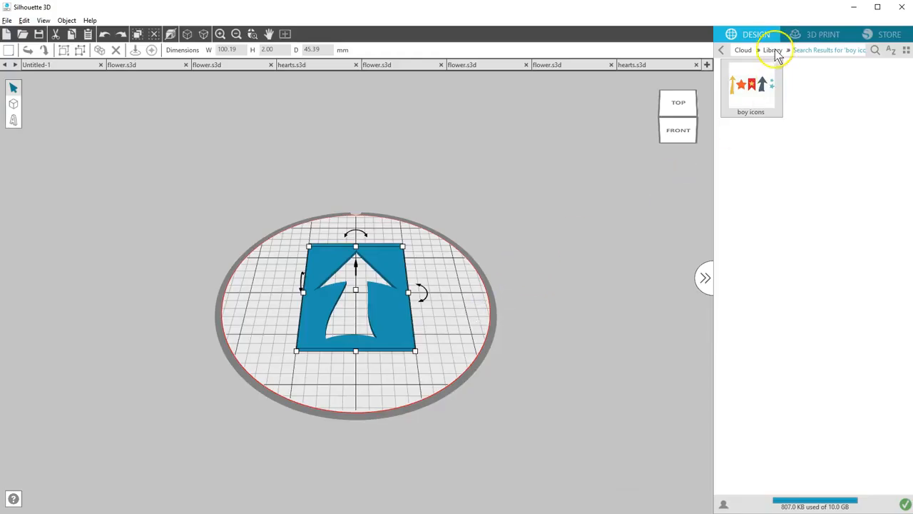
# - Import the black swirled flower design from the Library's Flowers folder as a wax pendant
pyautogui.click(774, 50)
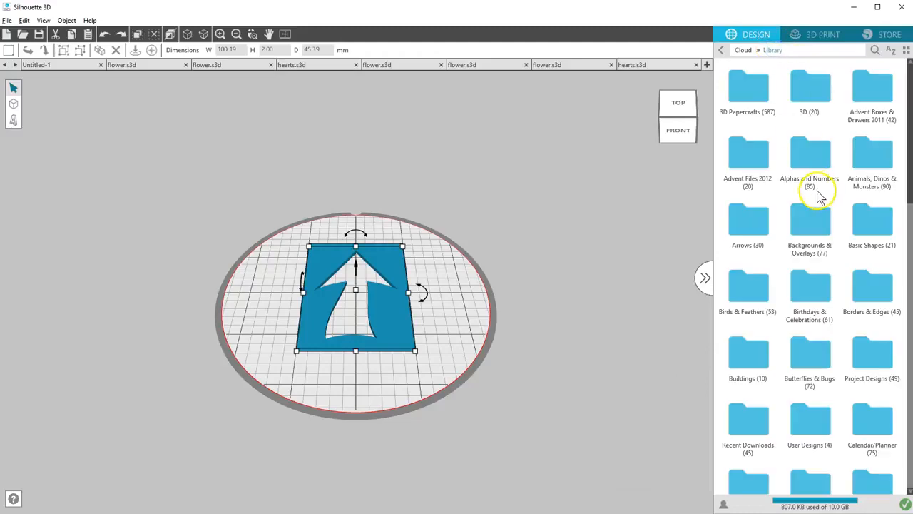
pyautogui.scroll(-6, 842, 143)
pyautogui.click(809, 236)
pyautogui.scroll(-15, 841, 203)
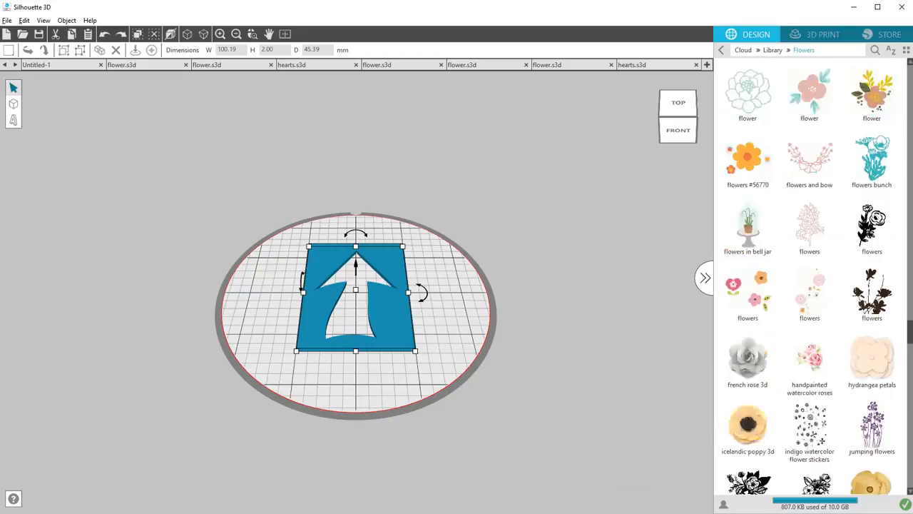
pyautogui.scroll(5, 810, 286)
pyautogui.click(748, 300)
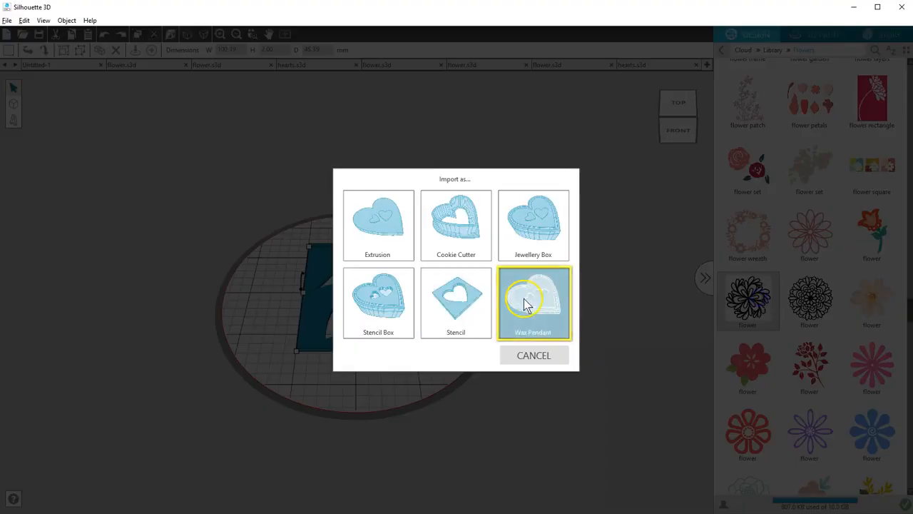
pyautogui.click(556, 291)
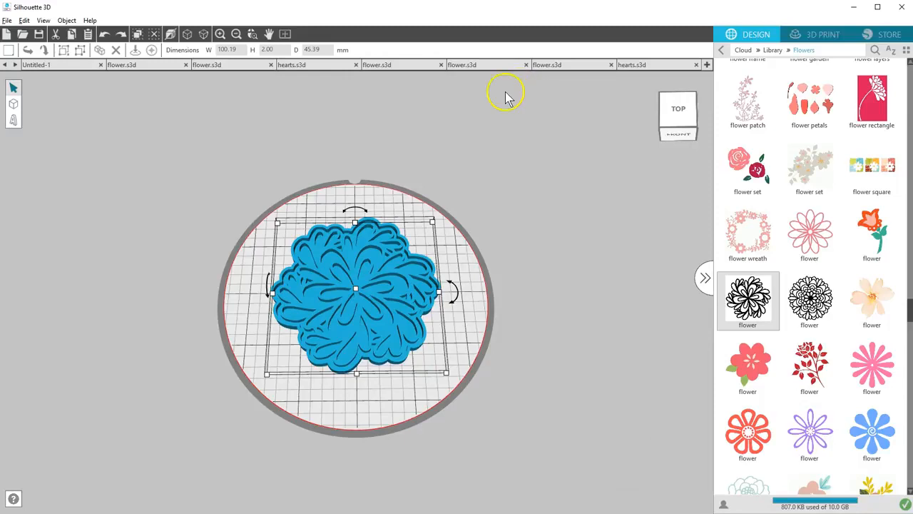
# - View the wax pendant's Save As options and its 3D print slicing, and return to the design view
pyautogui.click(7, 20)
pyautogui.moveTo(30, 105)
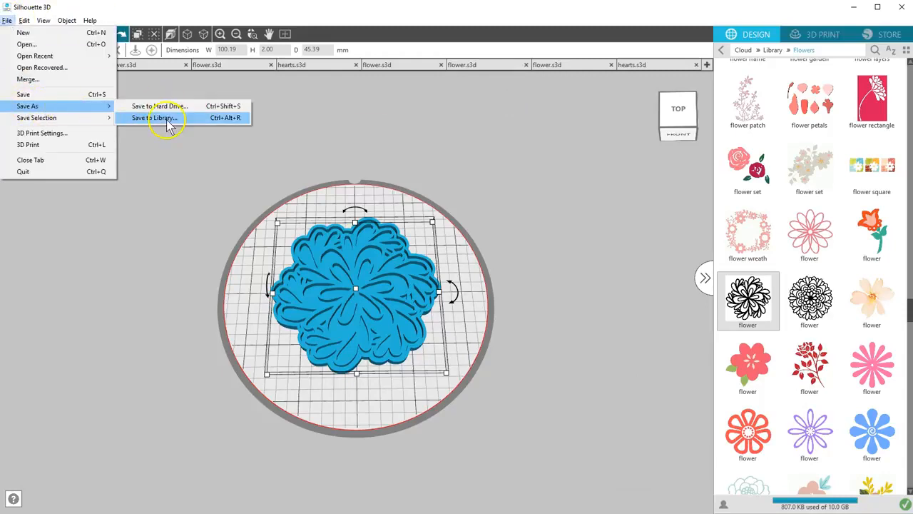
pyautogui.click(822, 33)
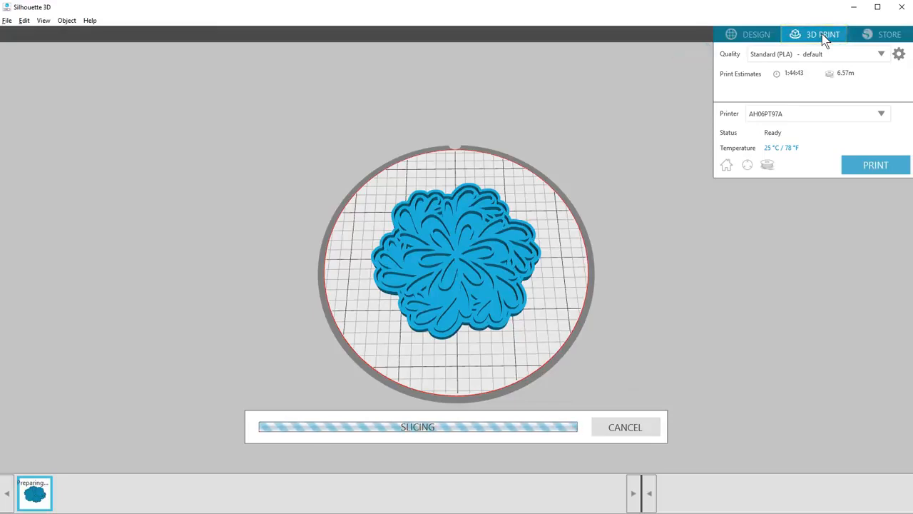
pyautogui.click(756, 36)
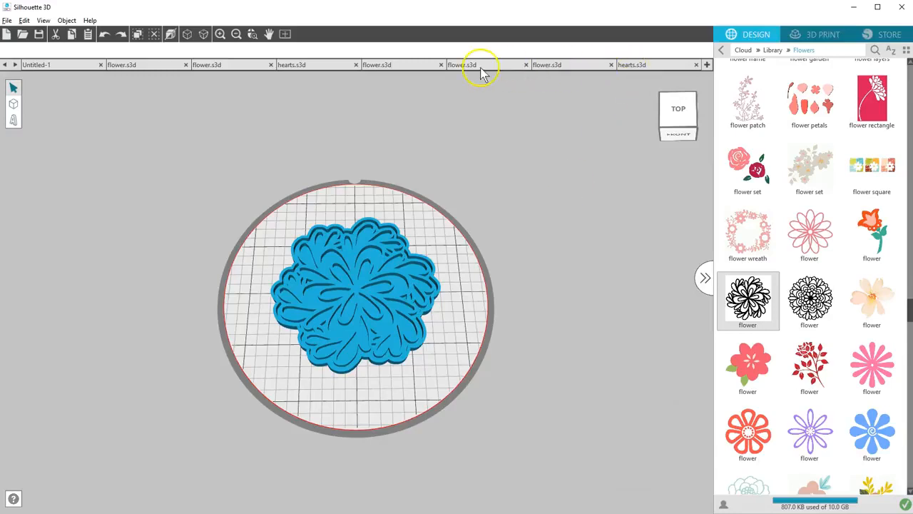
# - Review the flower jewellery box from an angle, and display the heart cookie cutter document
pyautogui.click(401, 69)
pyautogui.moveTo(513, 216); pyautogui.dragTo(517, 197, button='right')
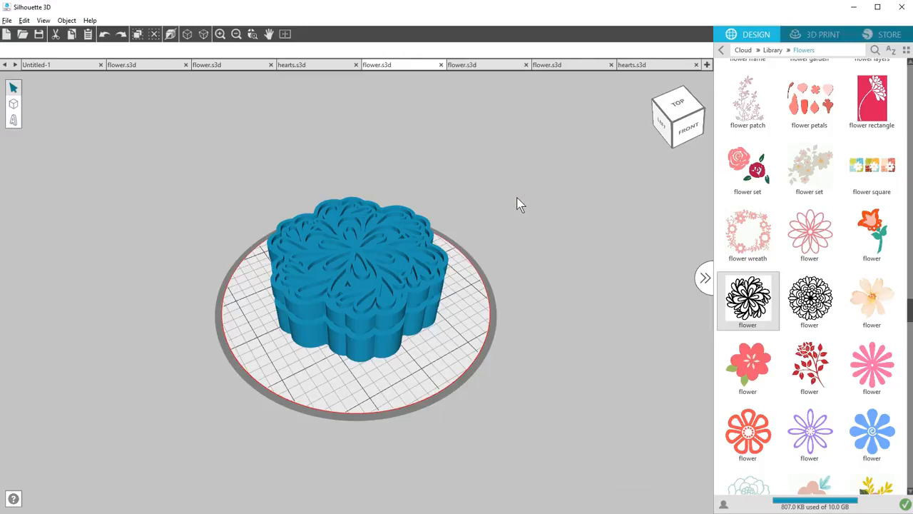
pyautogui.click(319, 65)
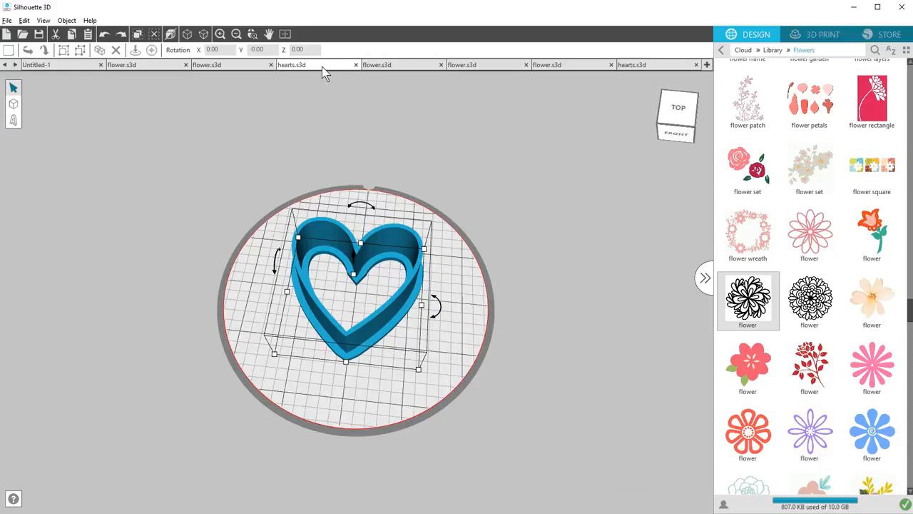